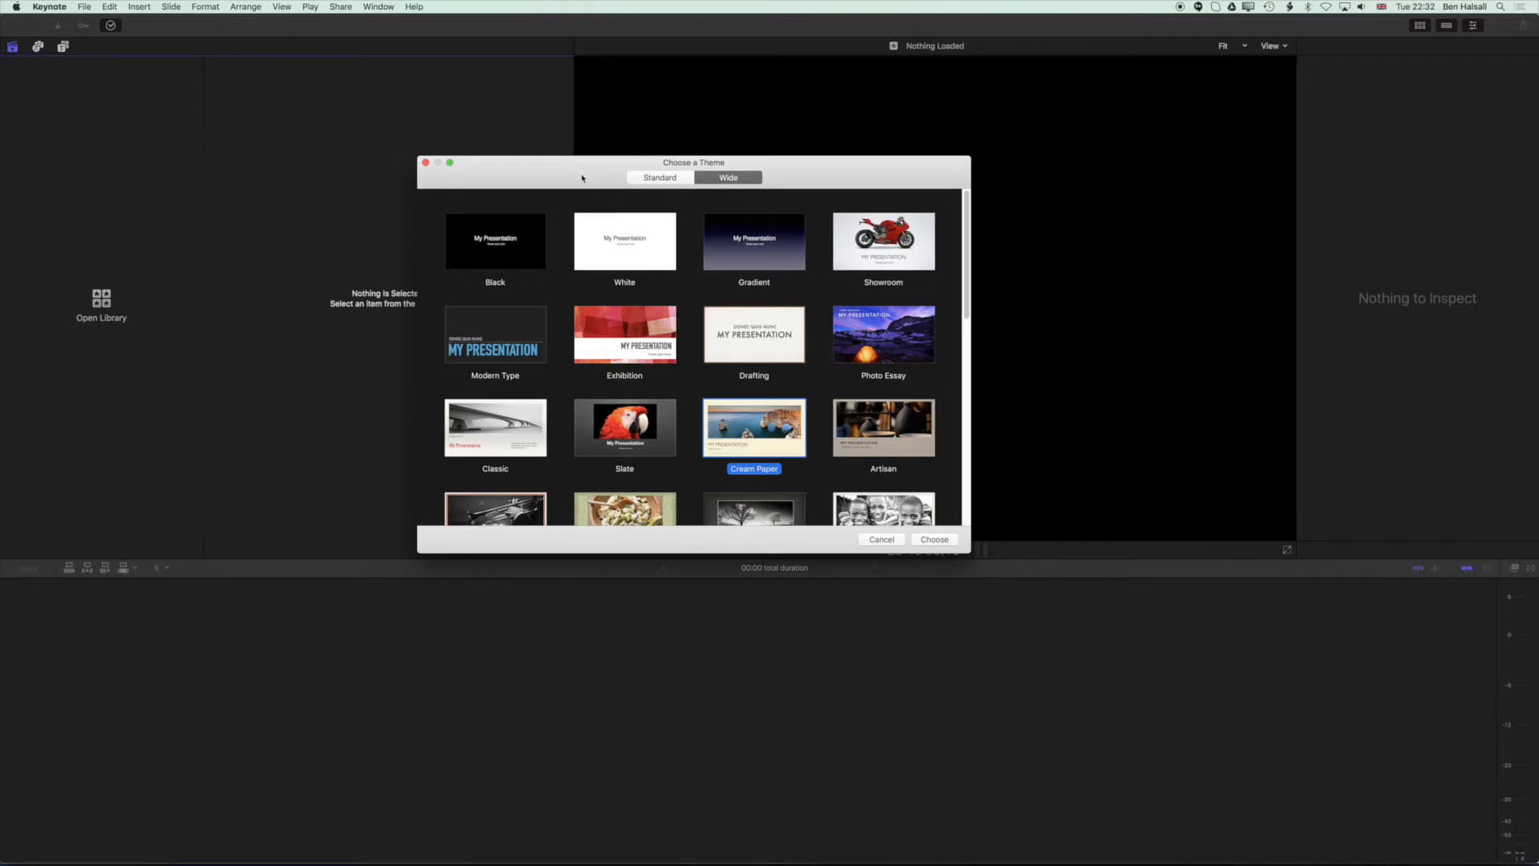
Create a new Wide-format presentation using the Photo Essay theme.
click(662, 179)
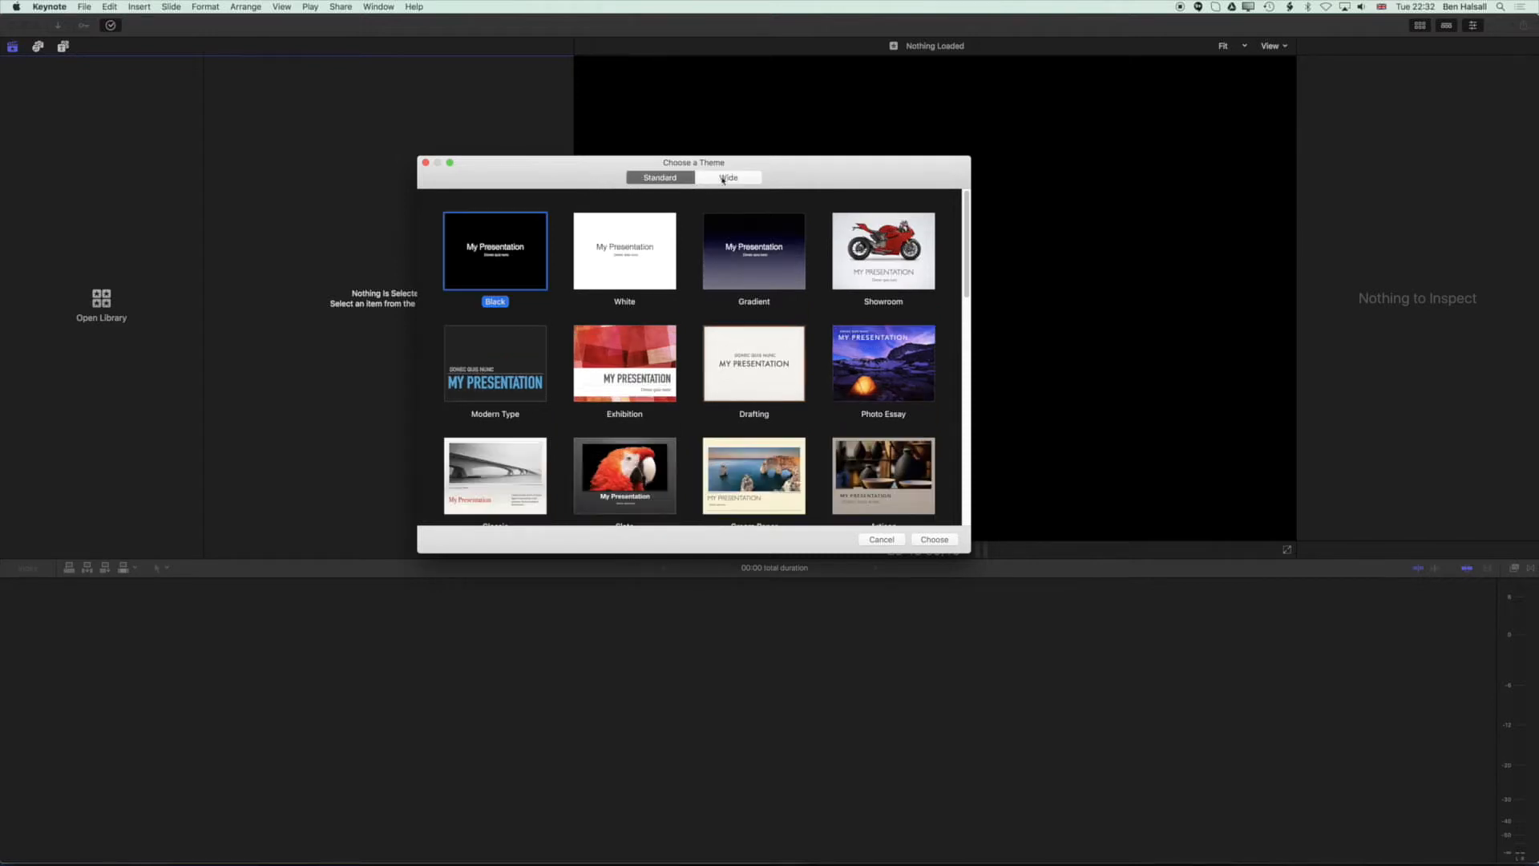
click(725, 178)
click(664, 180)
click(729, 179)
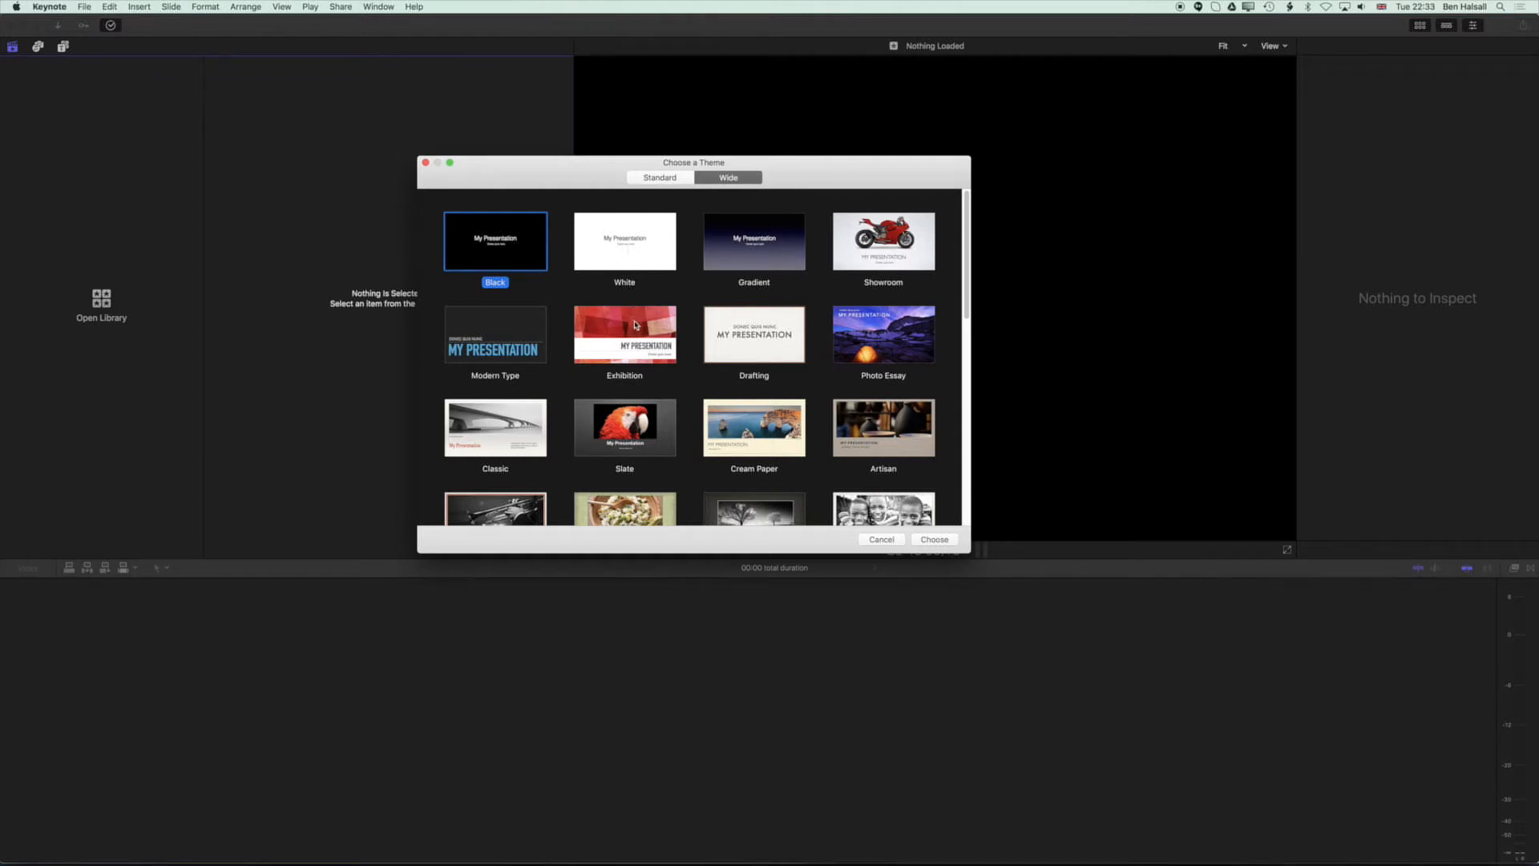
click(887, 343)
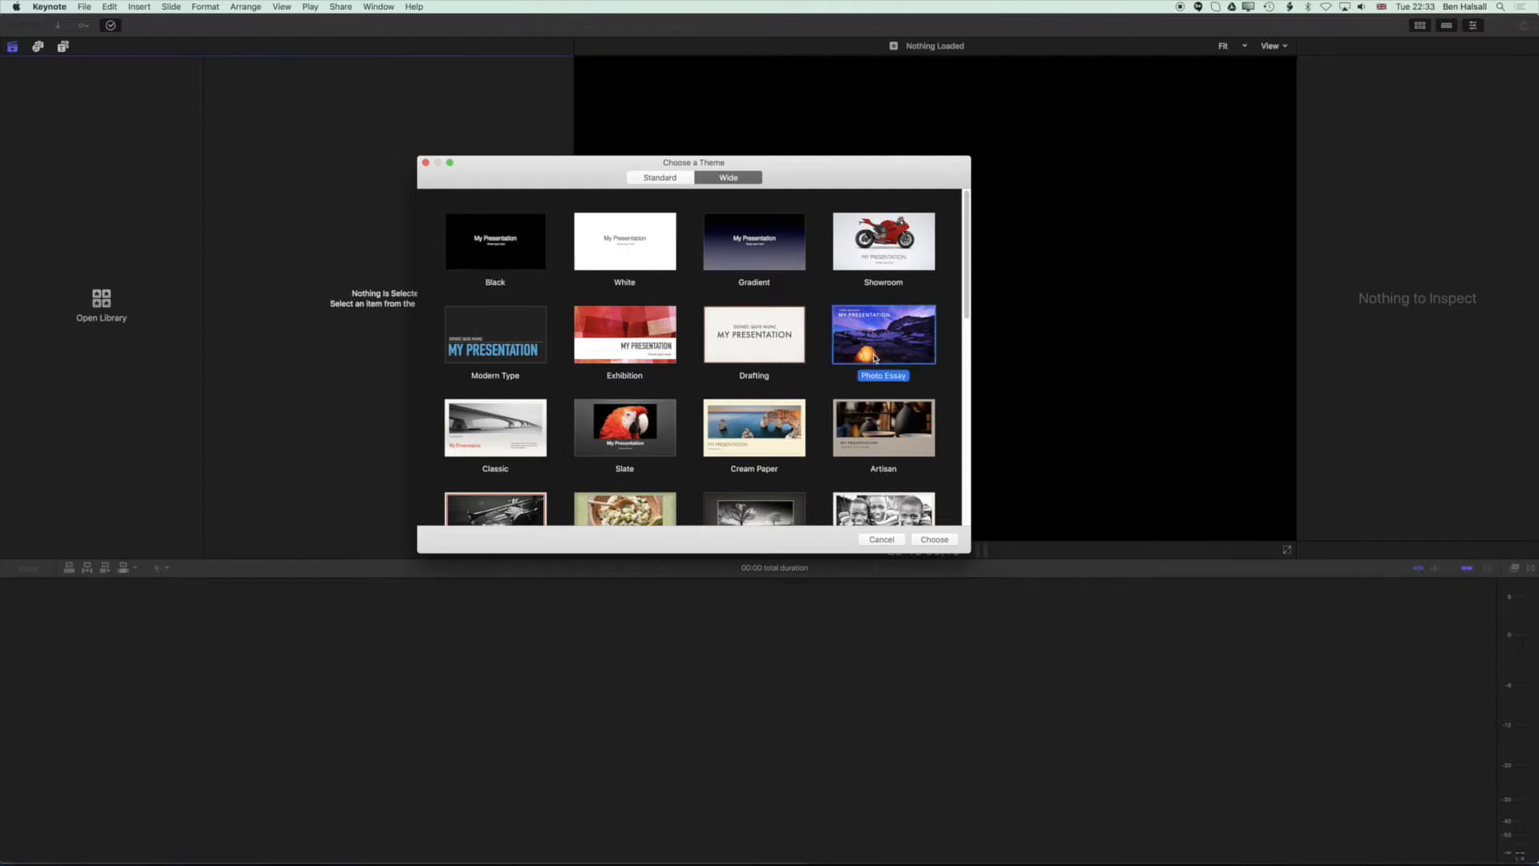
click(935, 539)
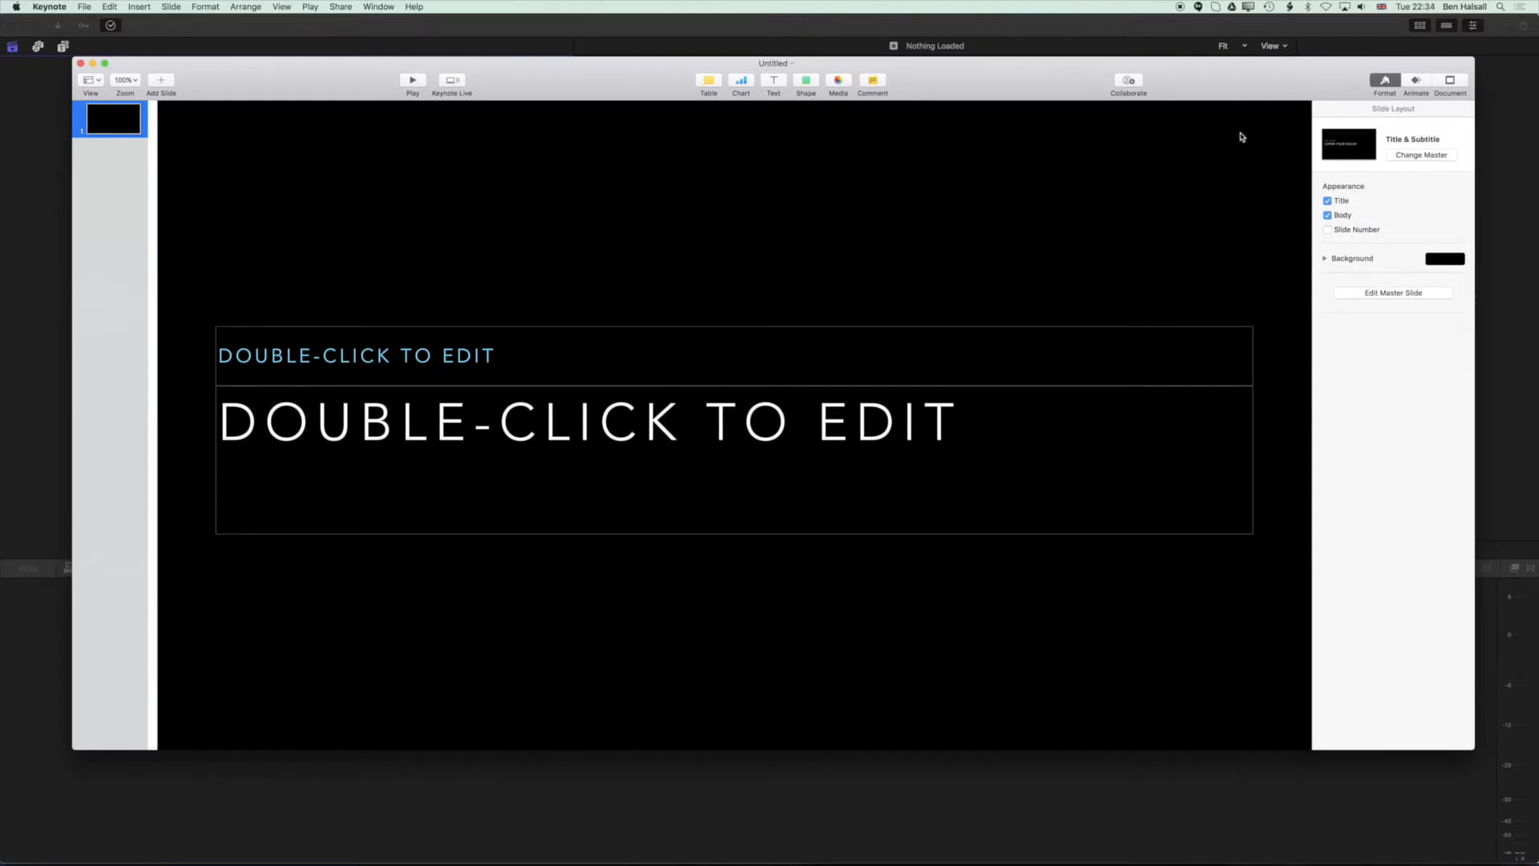
Set the document's slide size to a custom 1920 by 1080 pixels.
click(1450, 82)
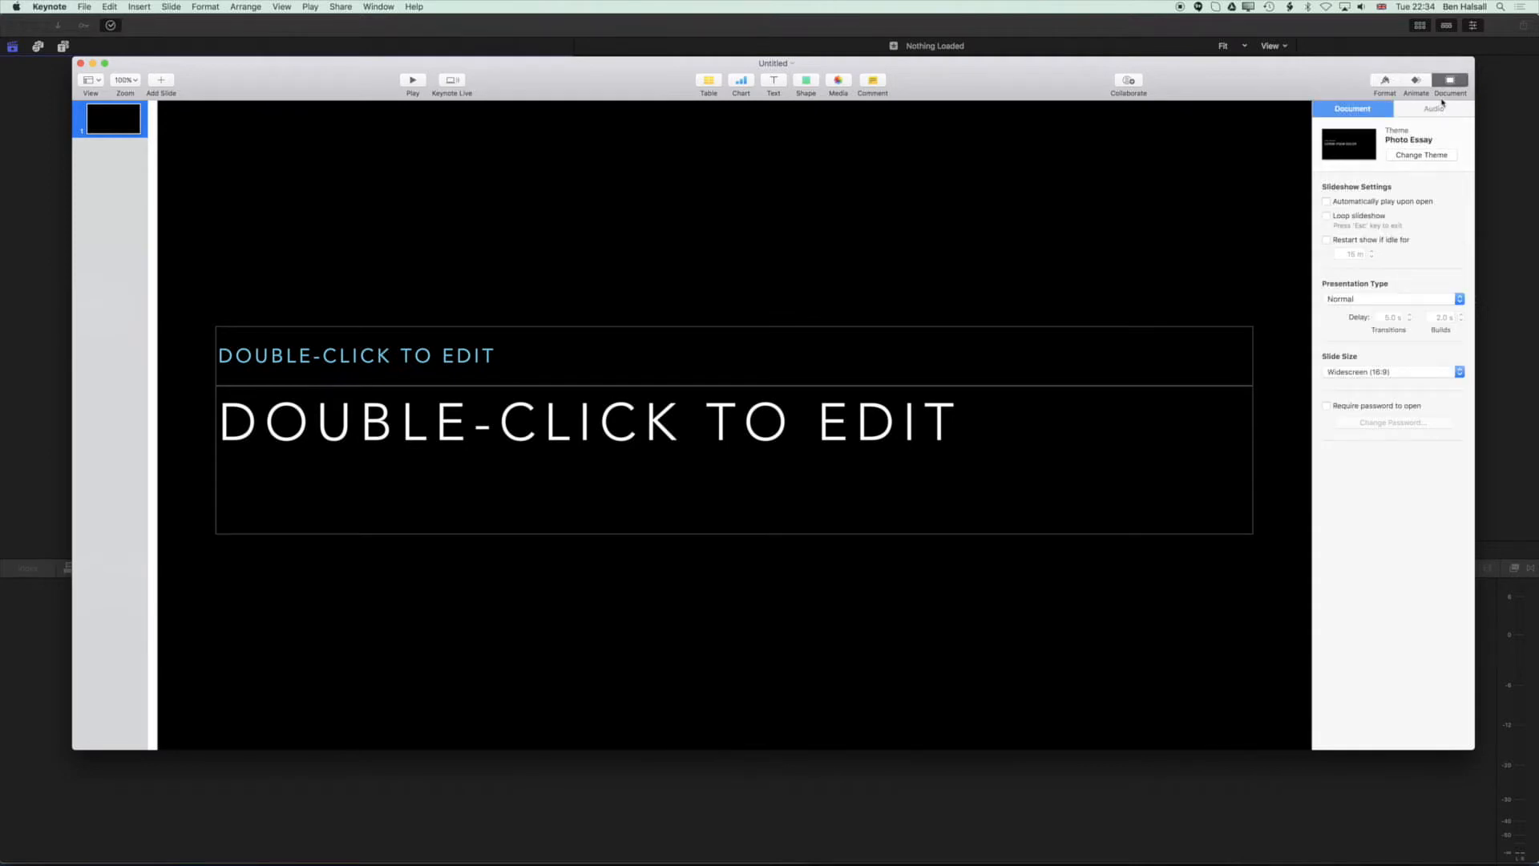
click(1385, 374)
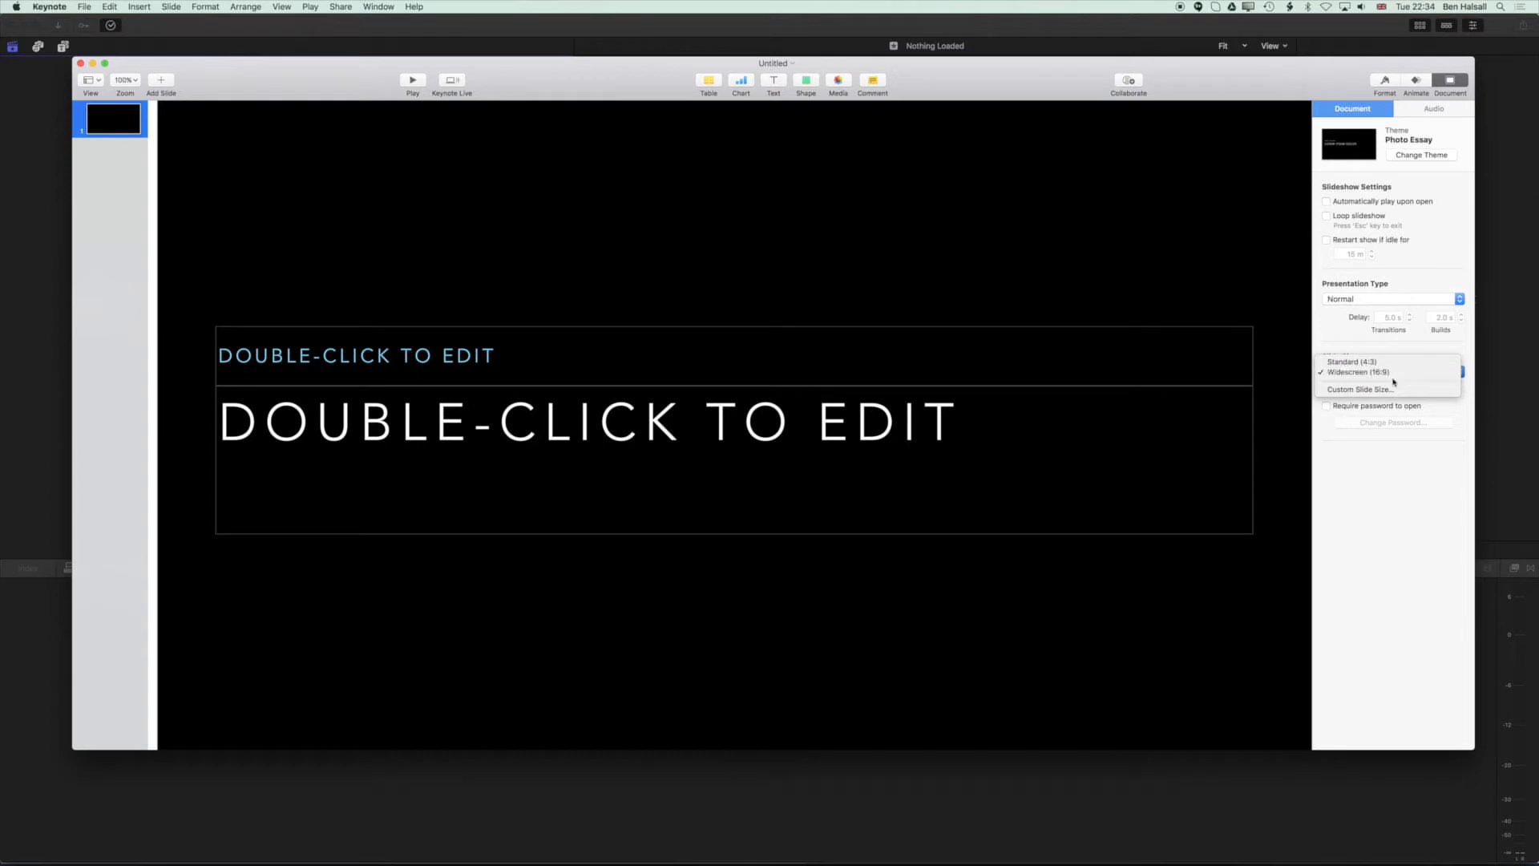
click(1365, 390)
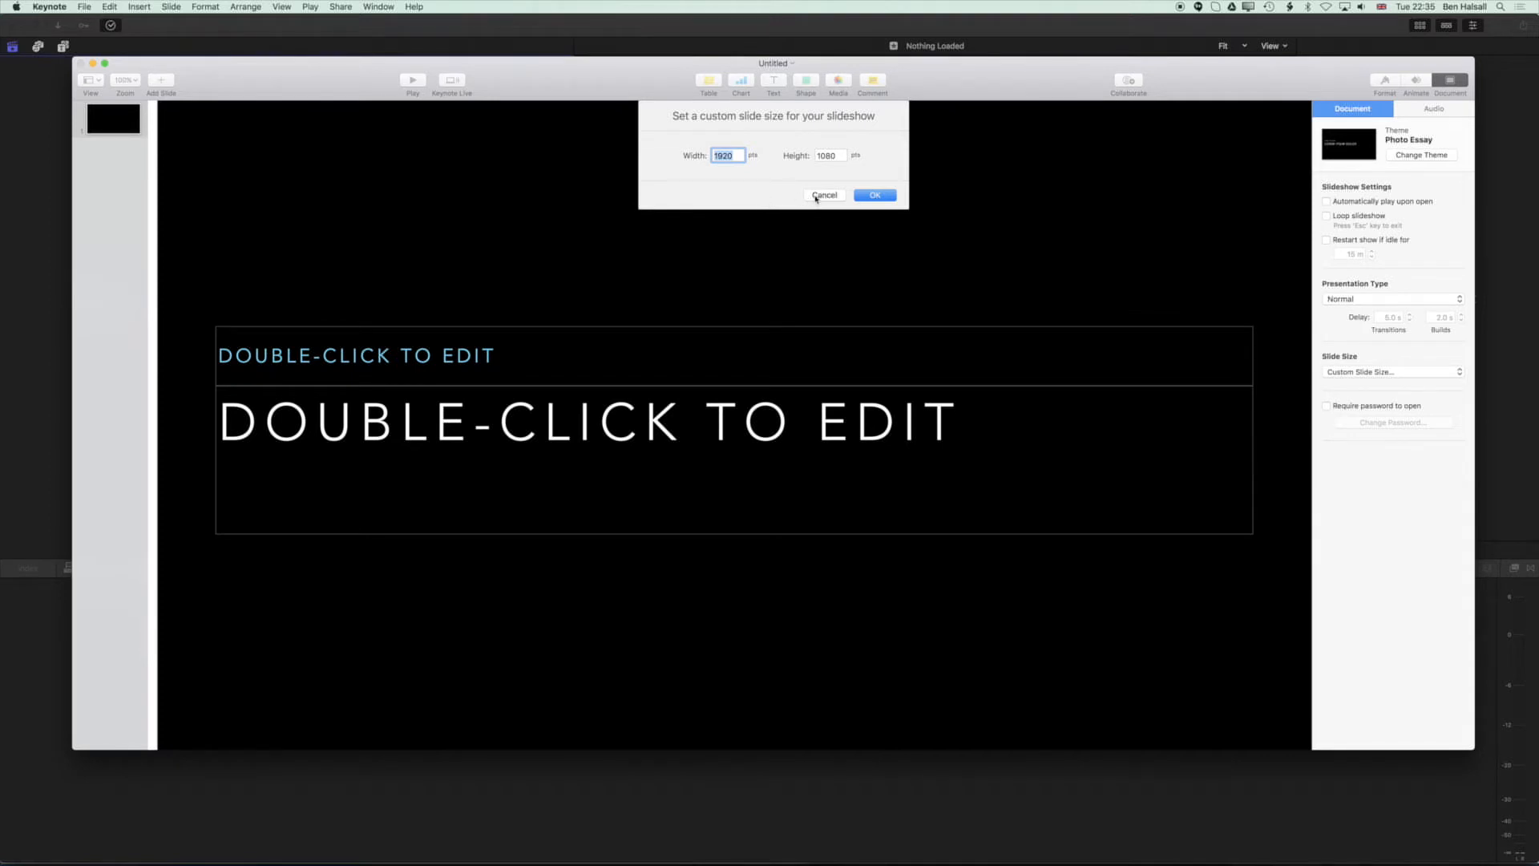
click(883, 197)
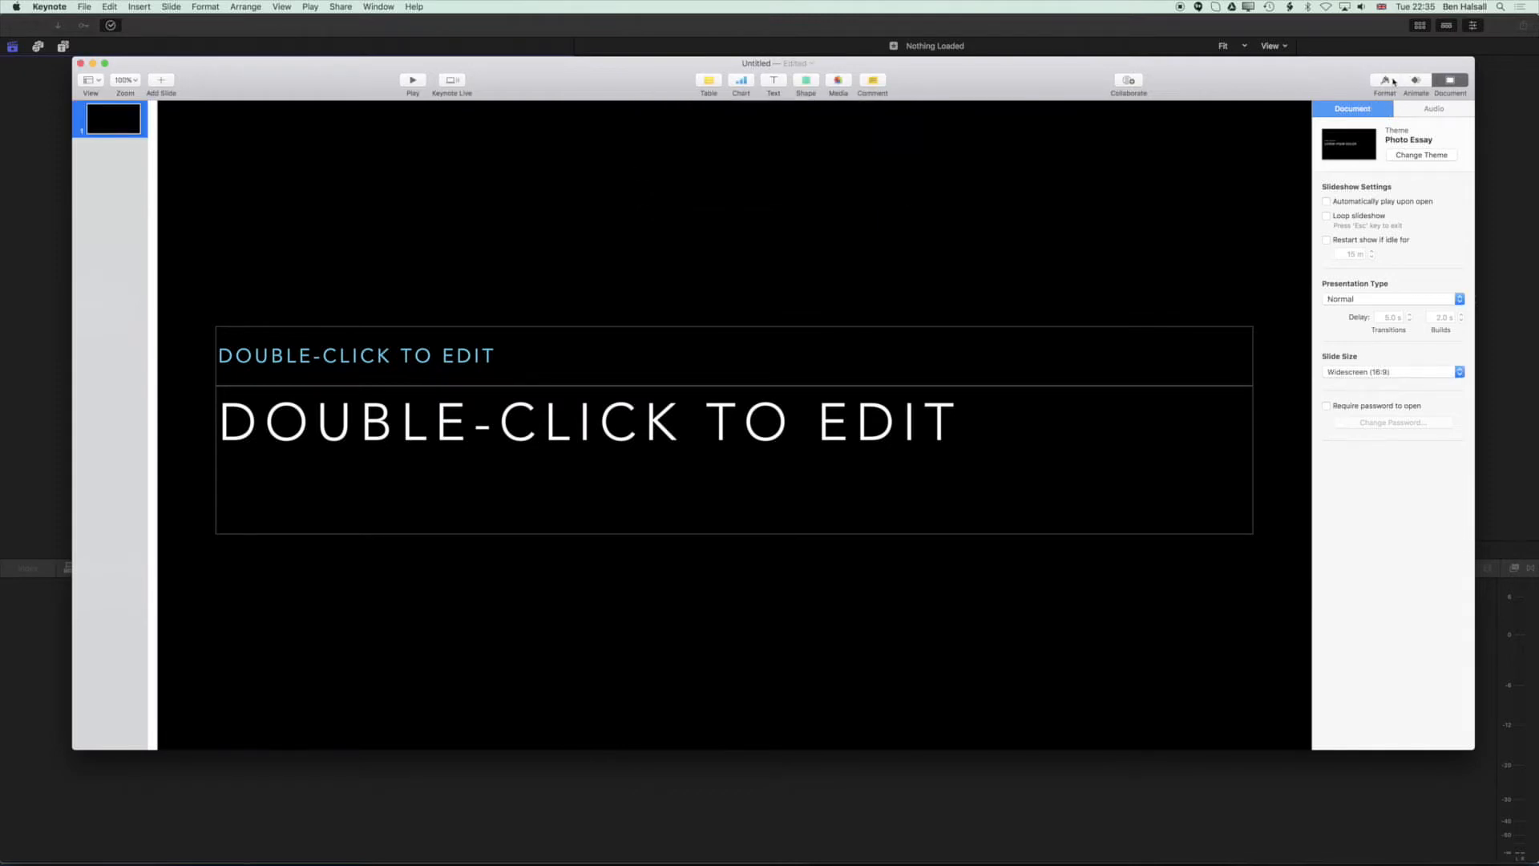
Change the first slide's master to the Photo - Horizontal layout.
click(1392, 80)
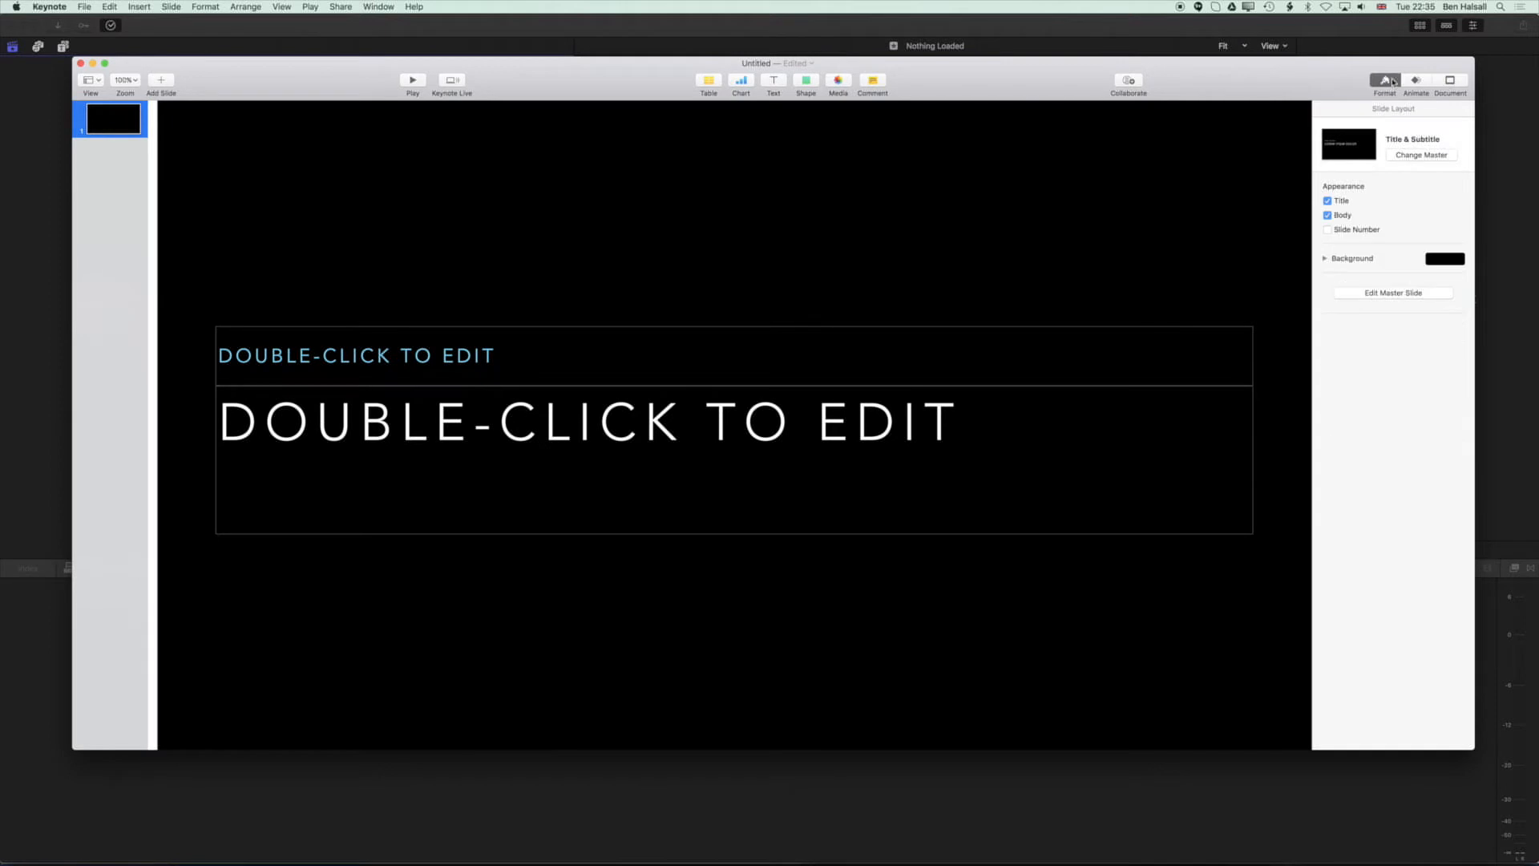
click(1418, 156)
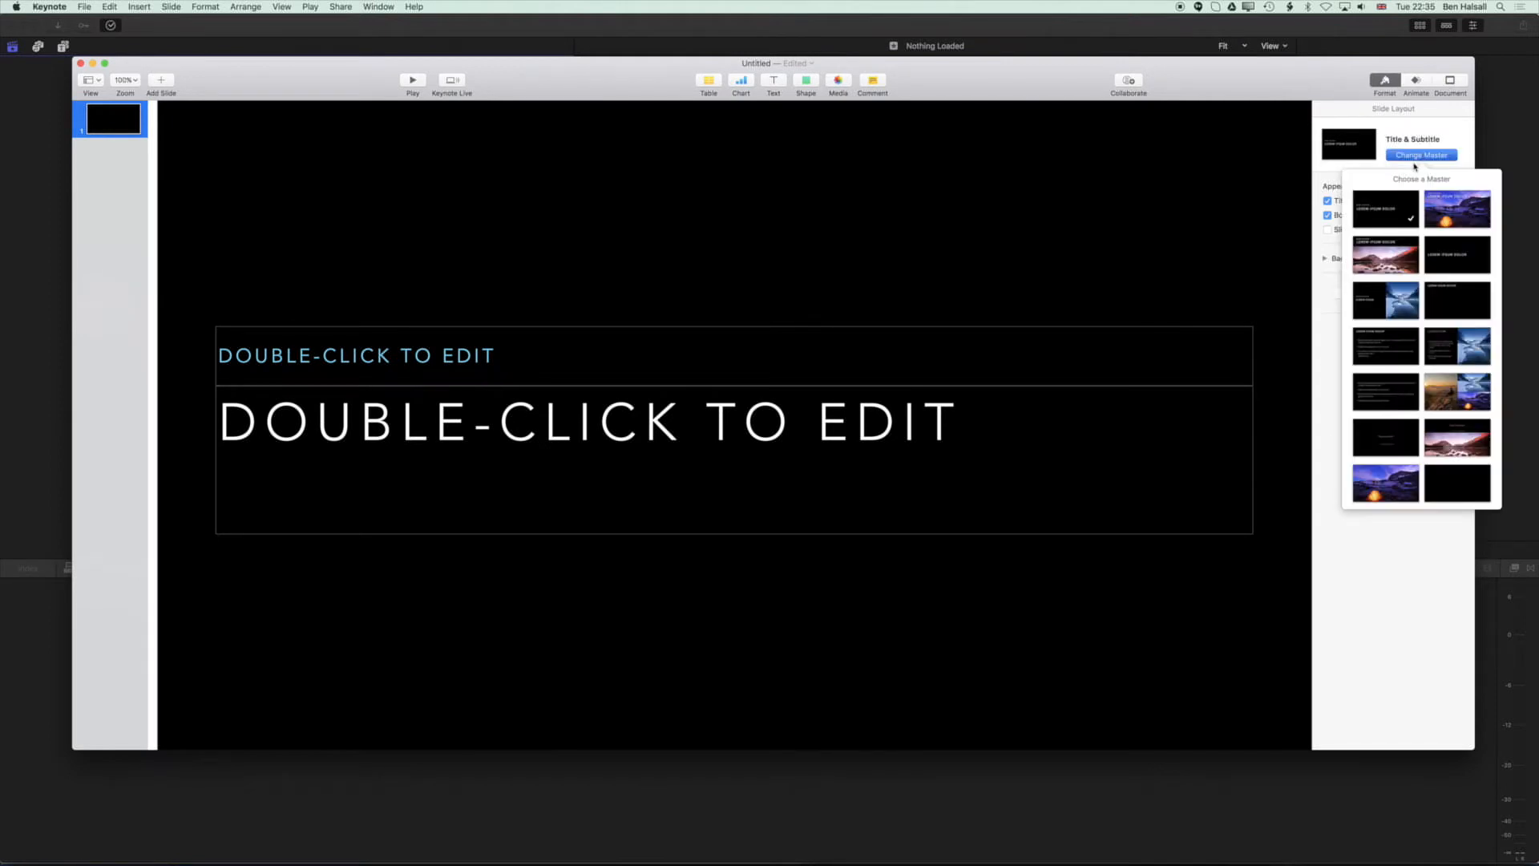
click(1446, 213)
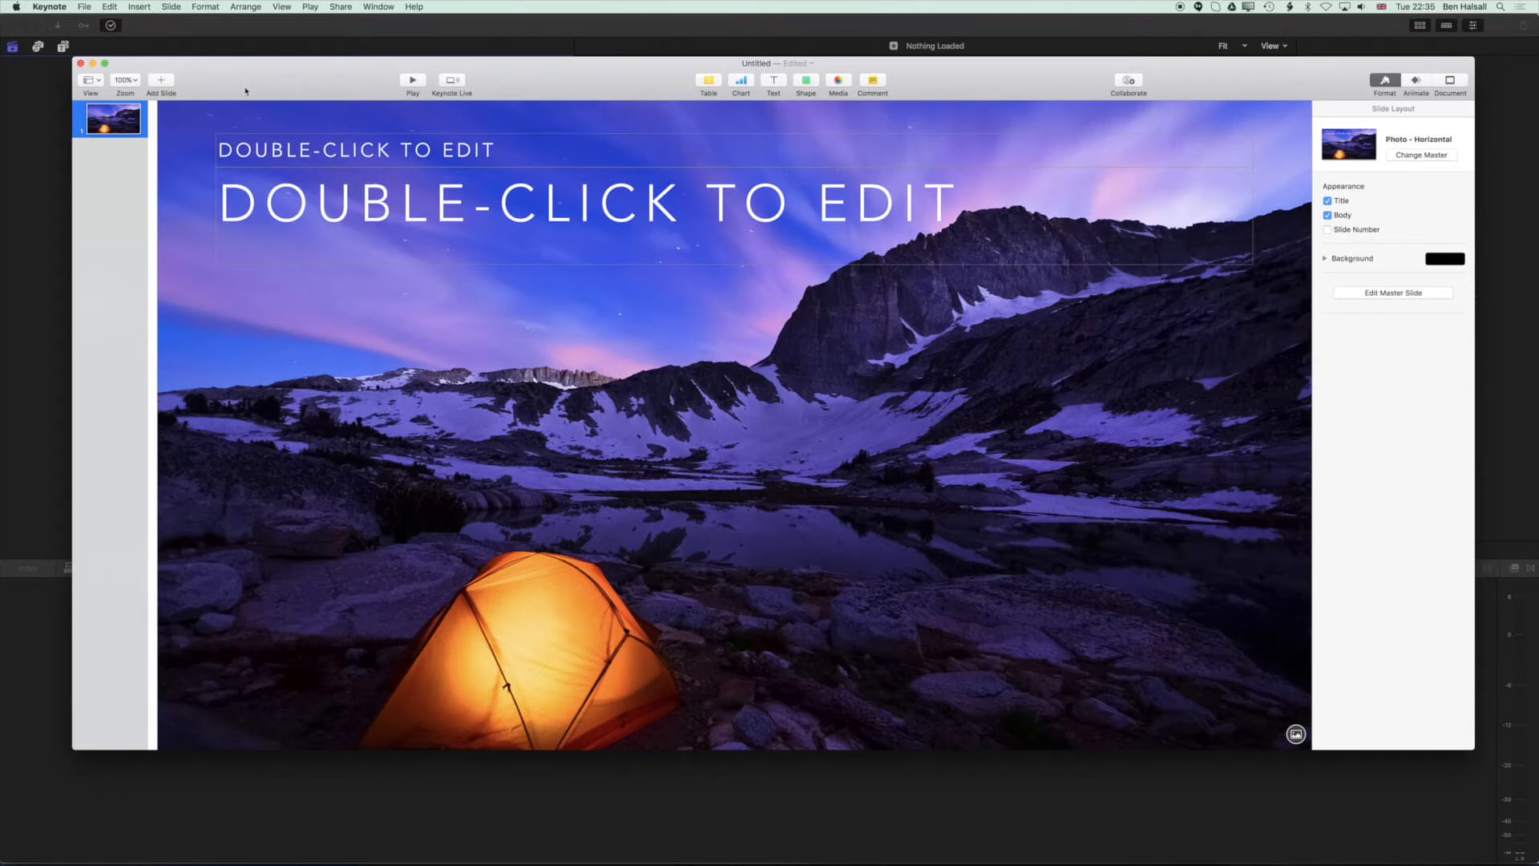
Add three slides using the Photo - Horizontal Alt, Photo - 3 Up and Quote masters.
click(161, 81)
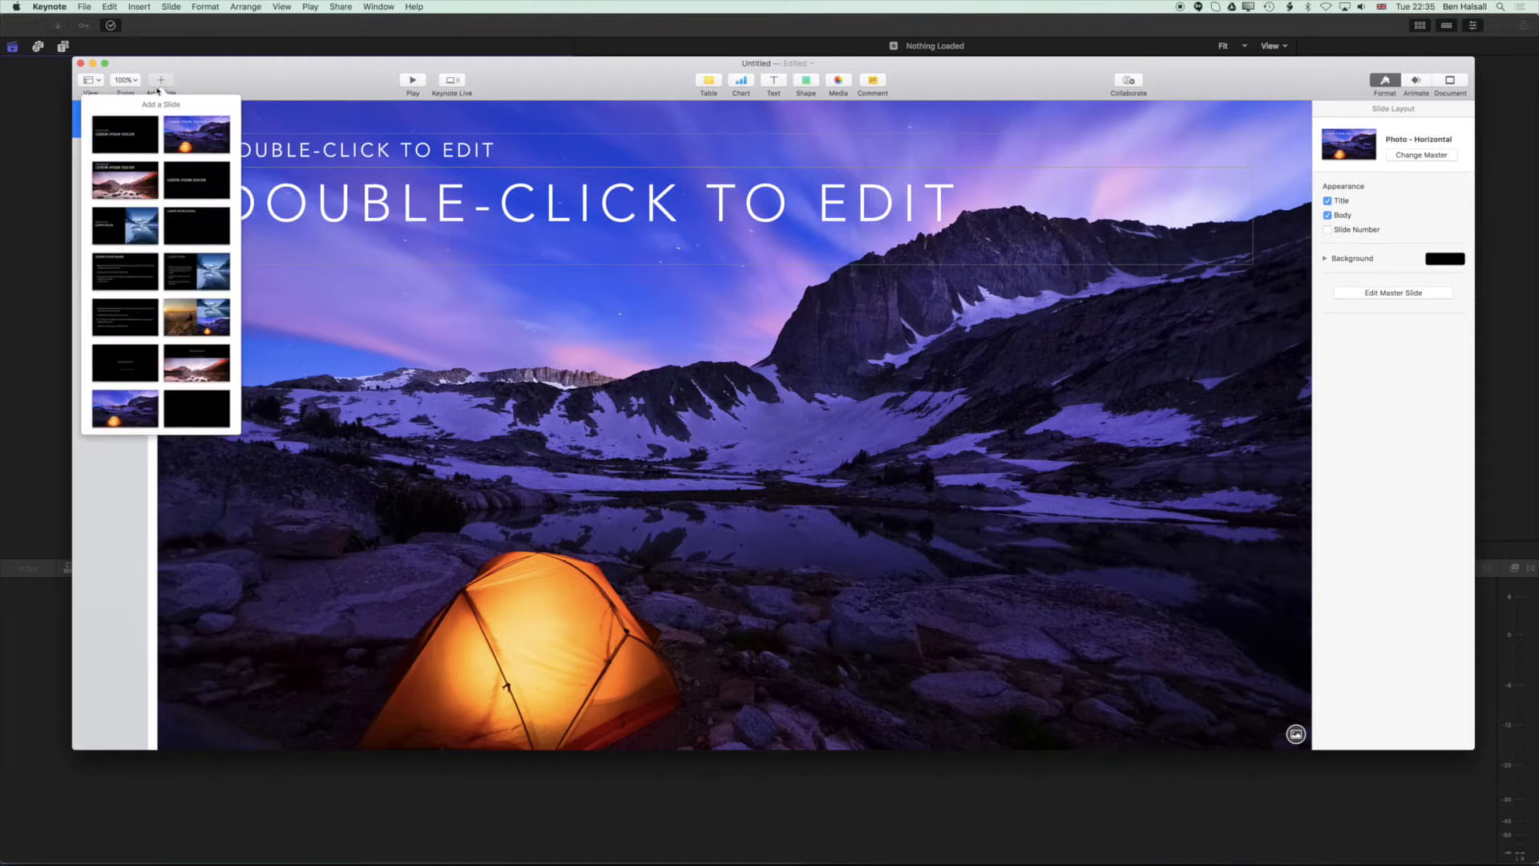
click(129, 168)
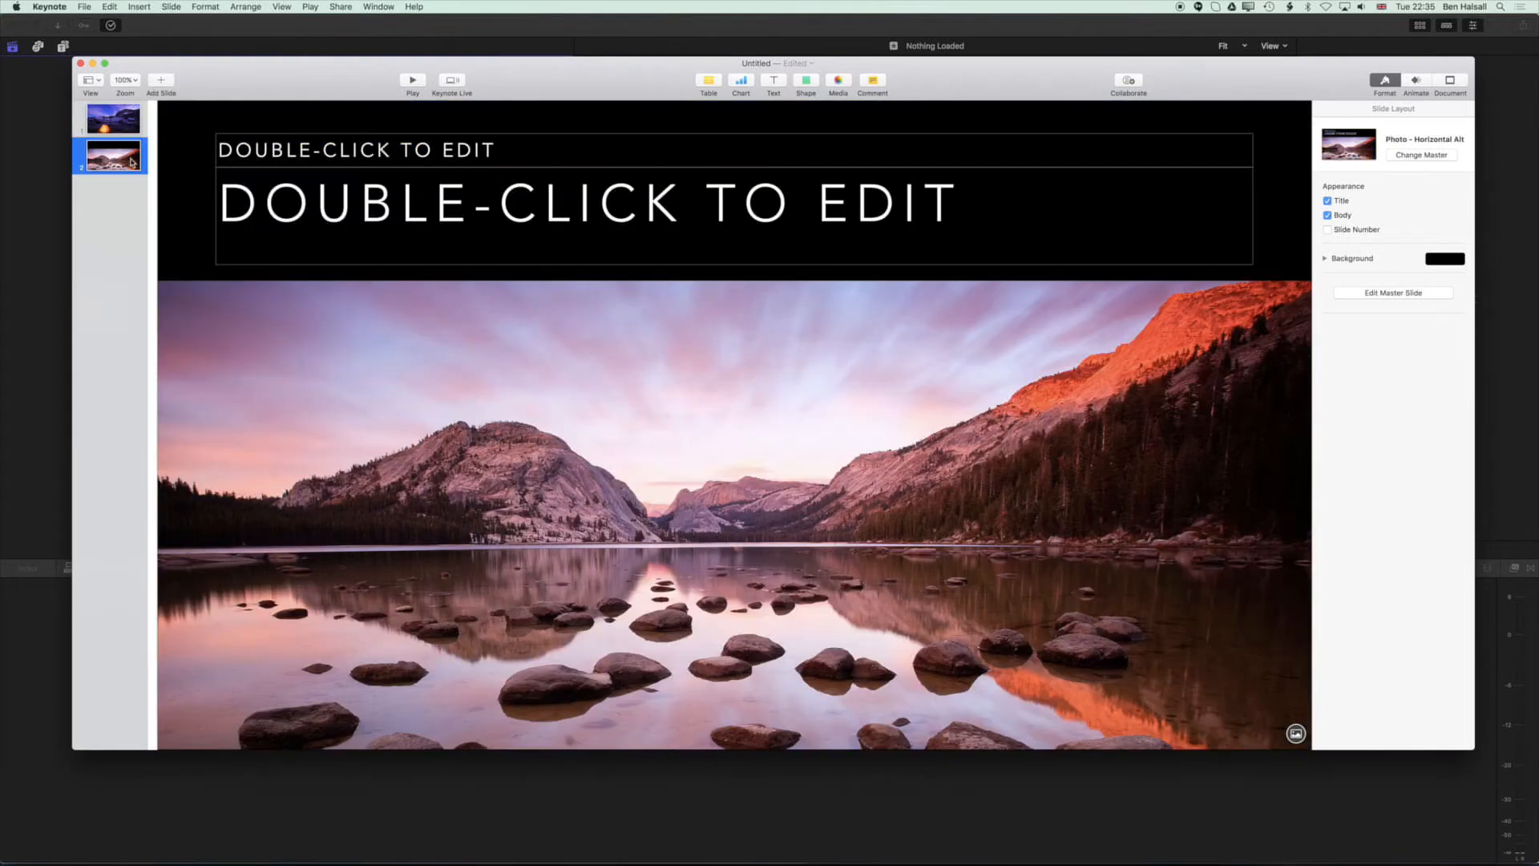
click(161, 80)
click(188, 317)
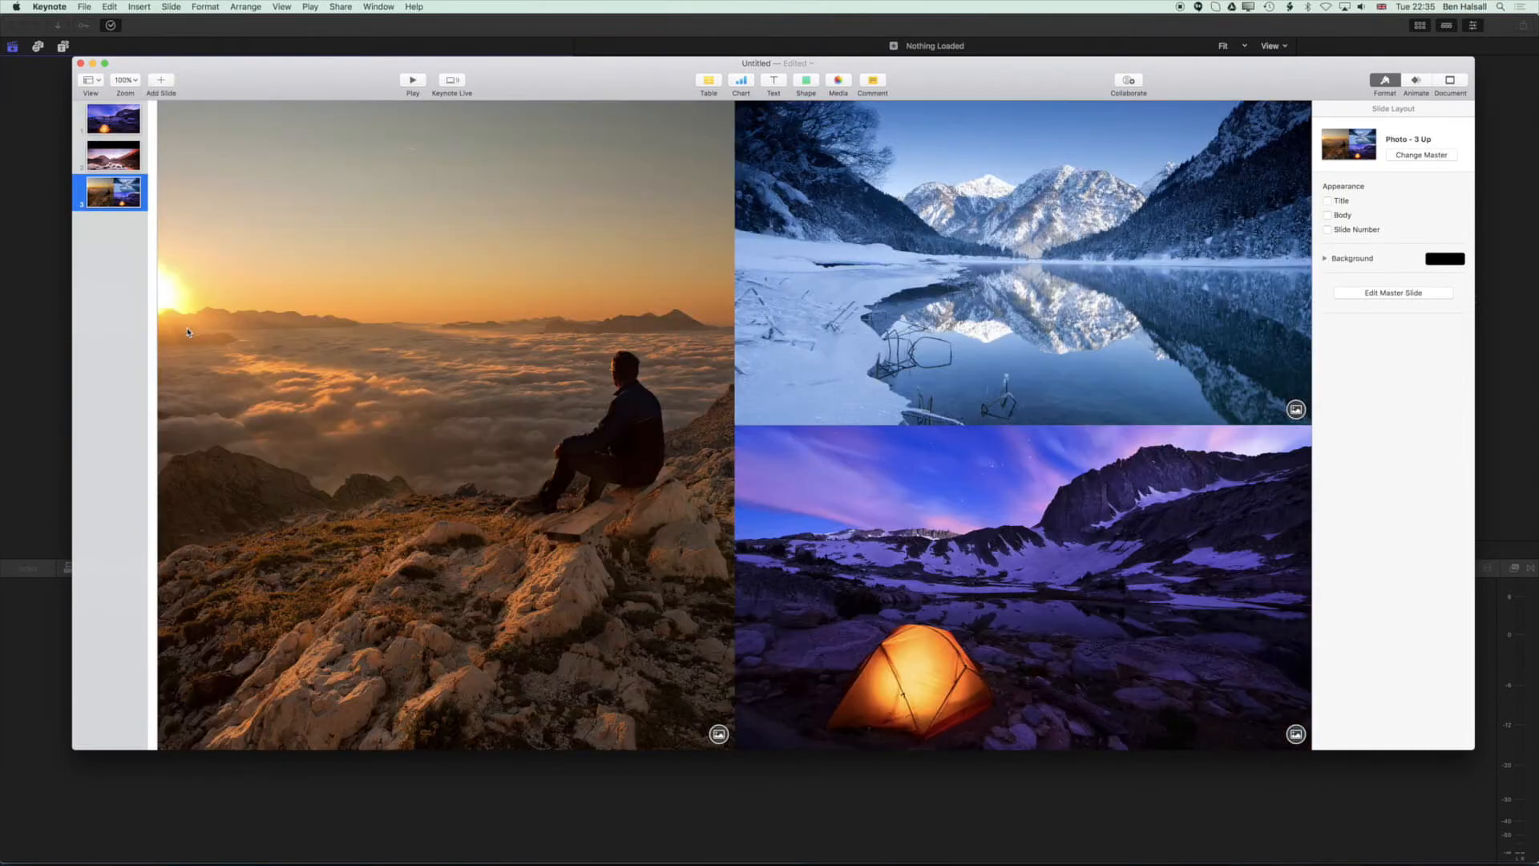
click(159, 80)
click(129, 370)
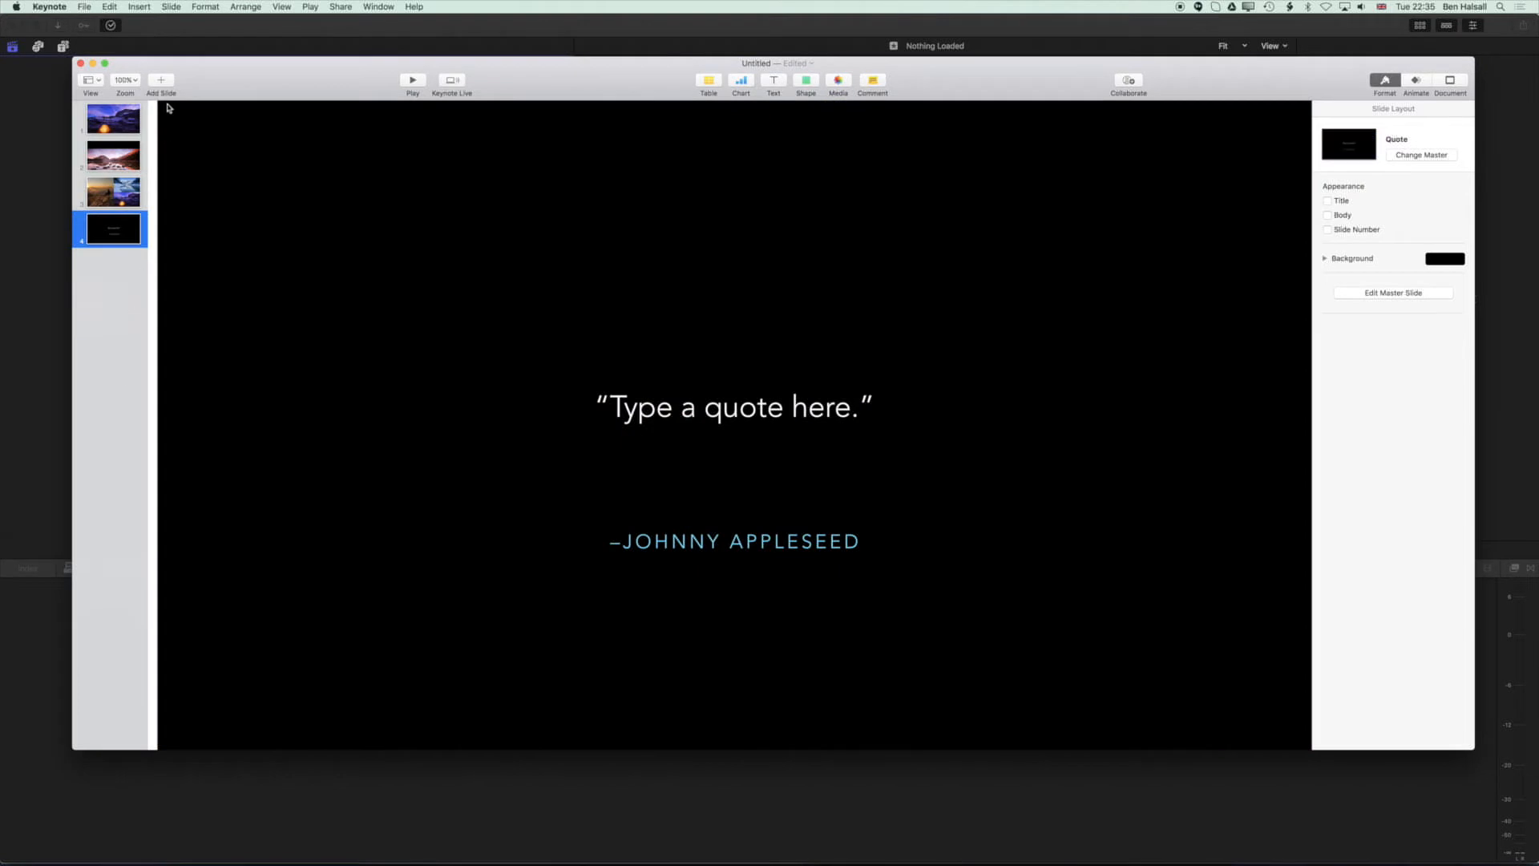
Add a Quote Photo slide placed after the 3 Up slide, and a Title, Bullets & Photo slide at the end.
click(113, 192)
click(161, 79)
click(193, 362)
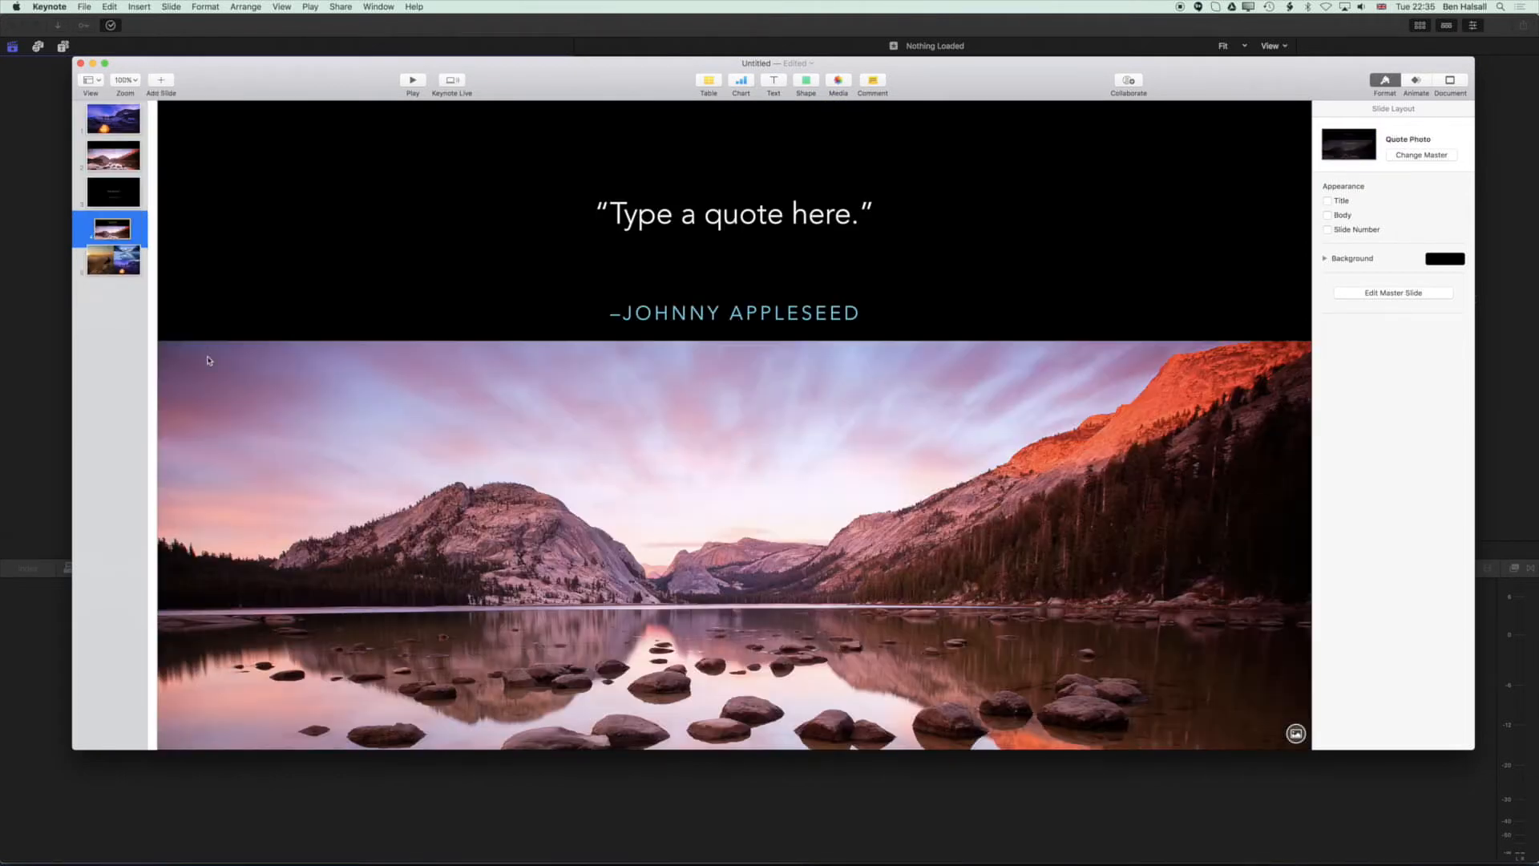
drag(113, 229, 119, 290)
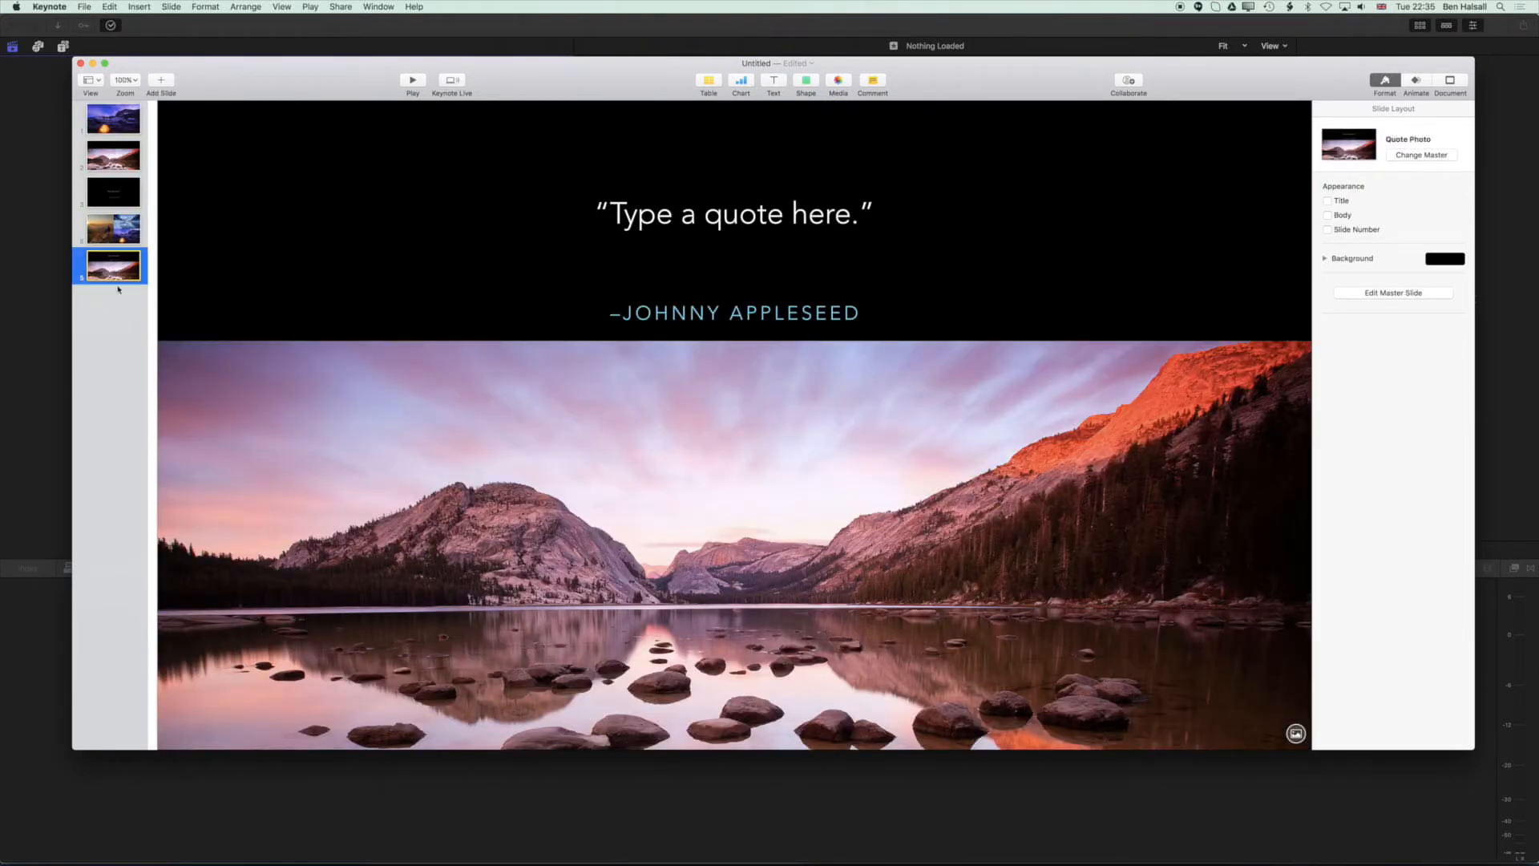
click(161, 80)
click(200, 271)
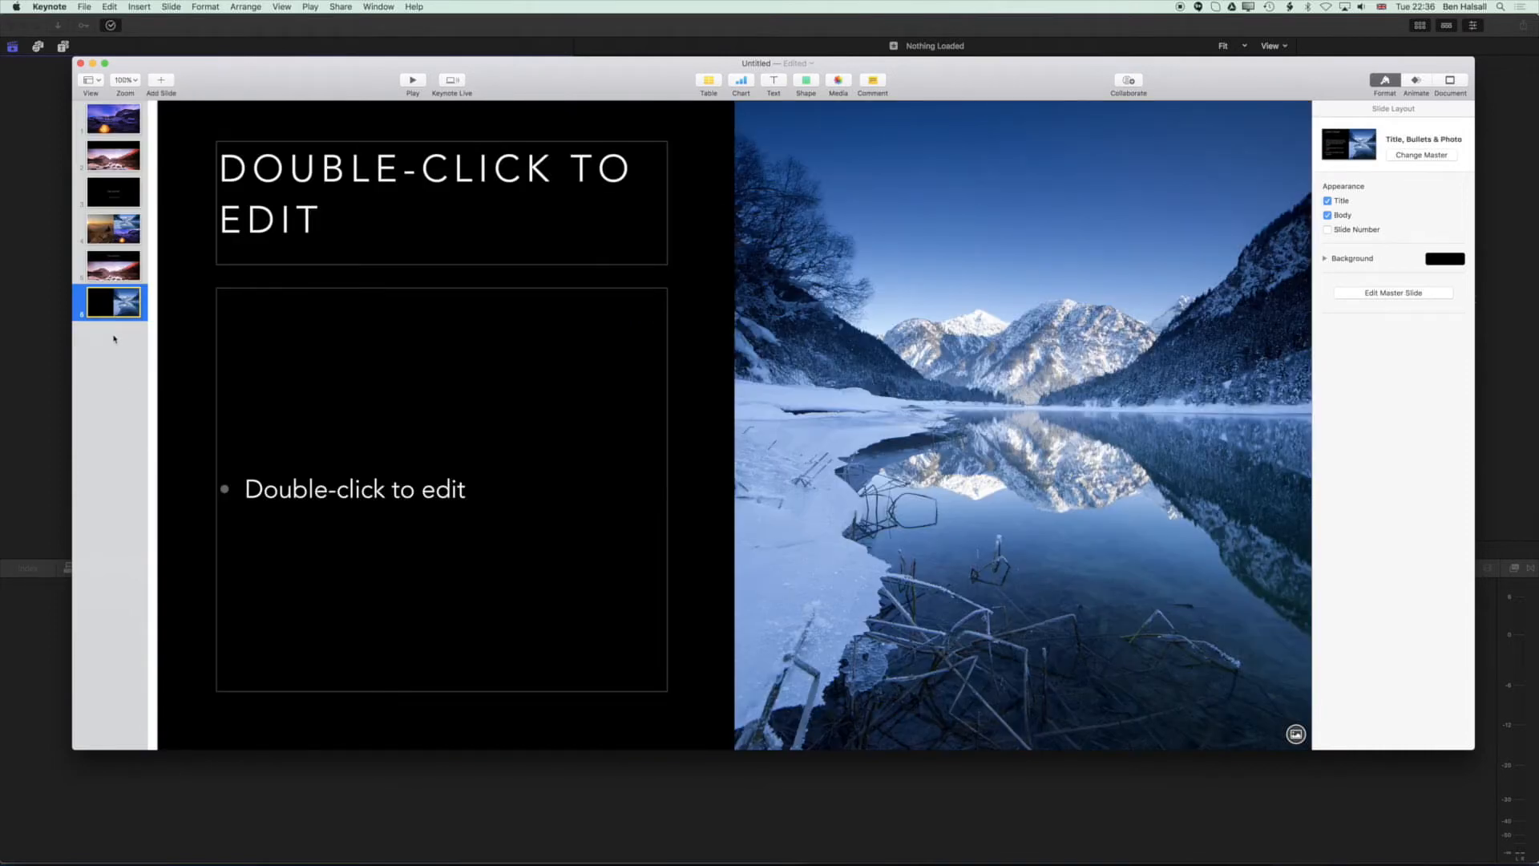
Add a Dissolve transition to the first slide.
click(121, 123)
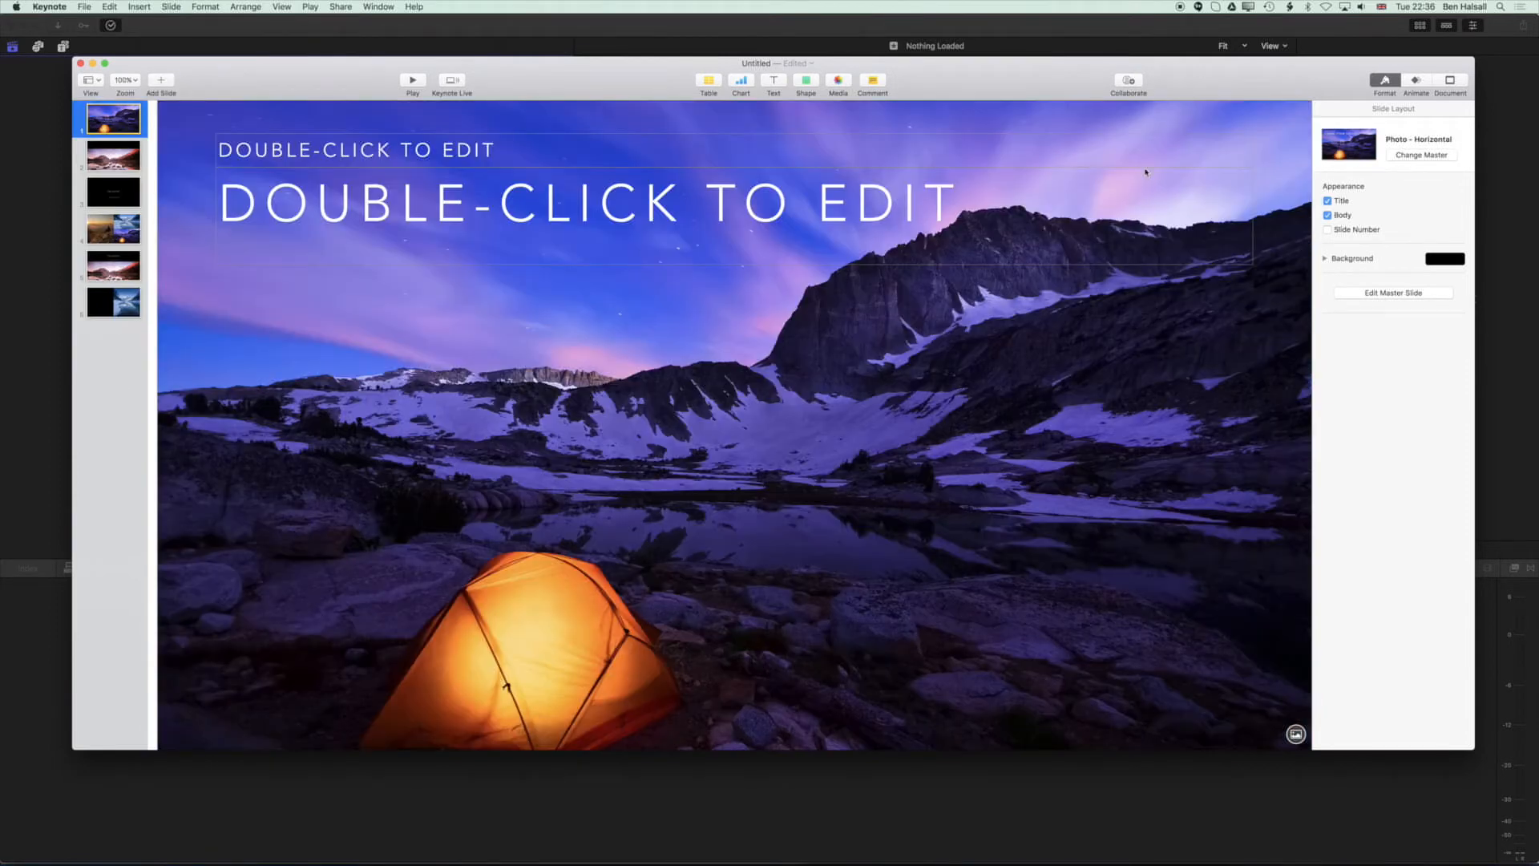
click(1417, 81)
click(1363, 154)
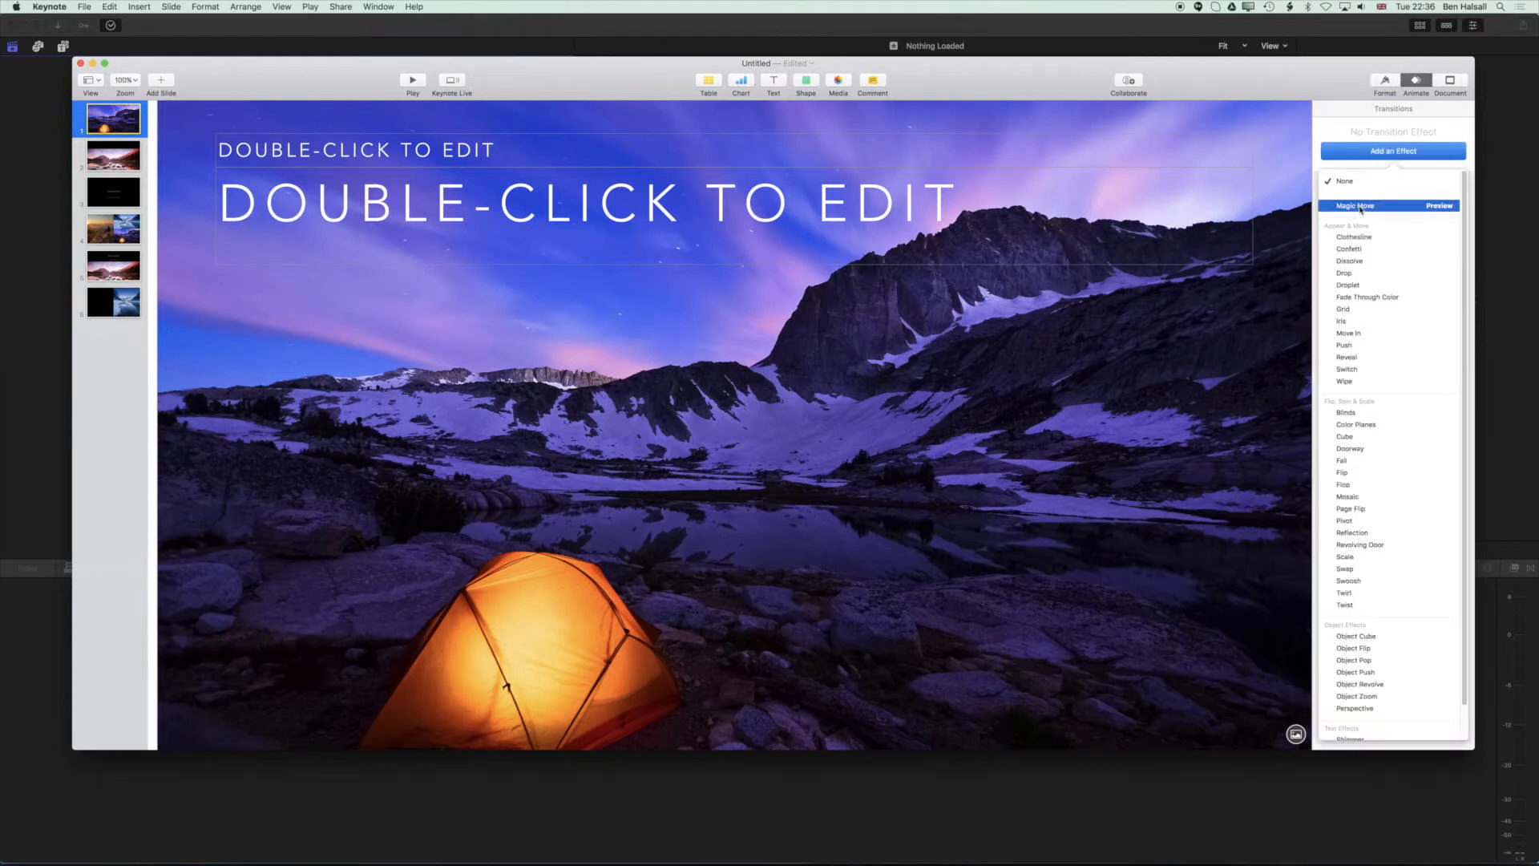
click(1350, 260)
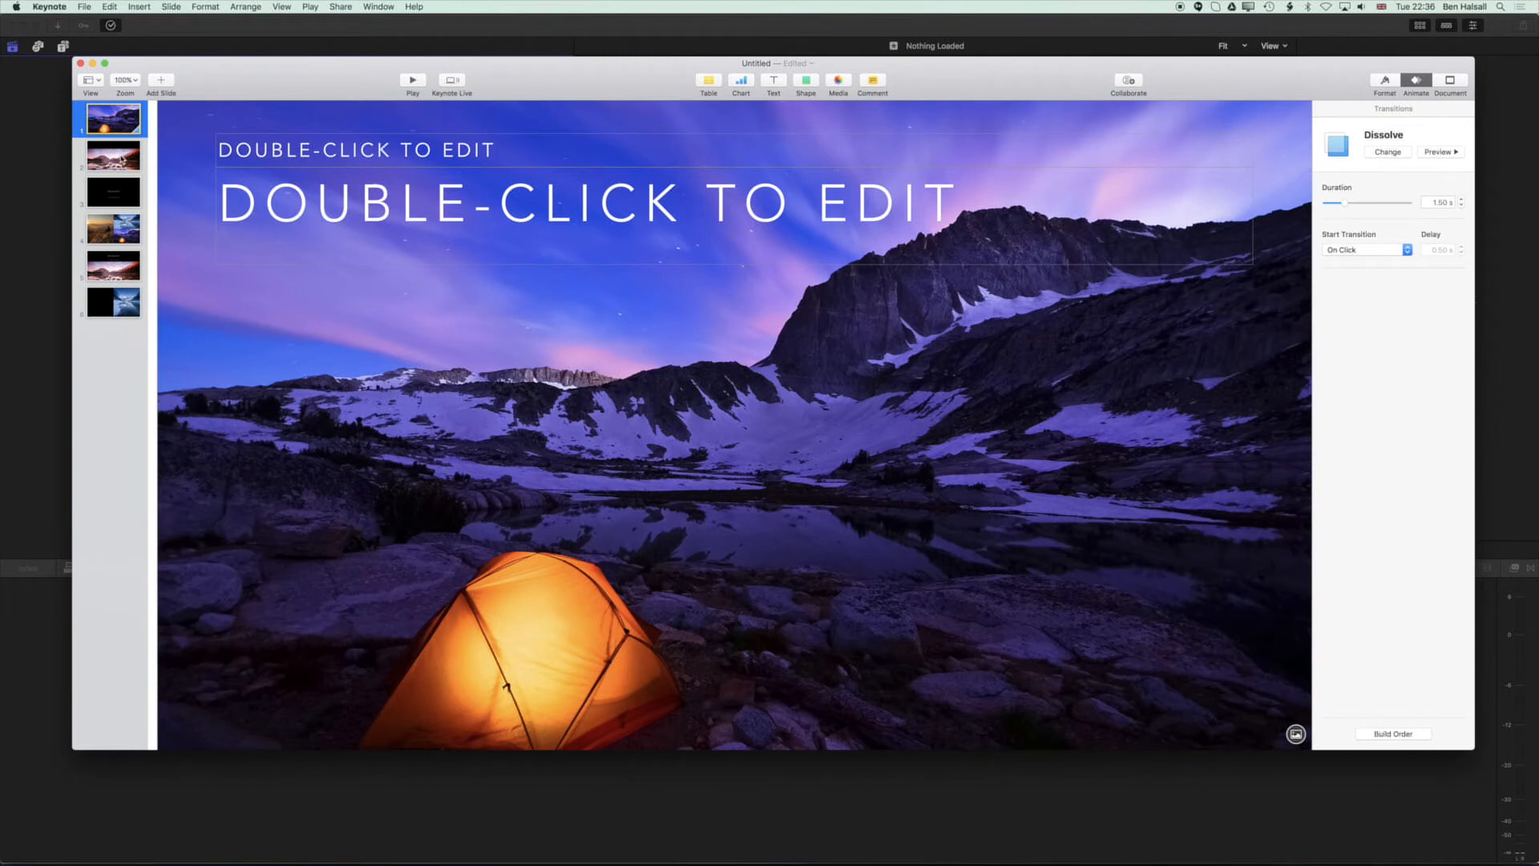
Add a Cube transition to the second slide.
click(121, 157)
click(1368, 153)
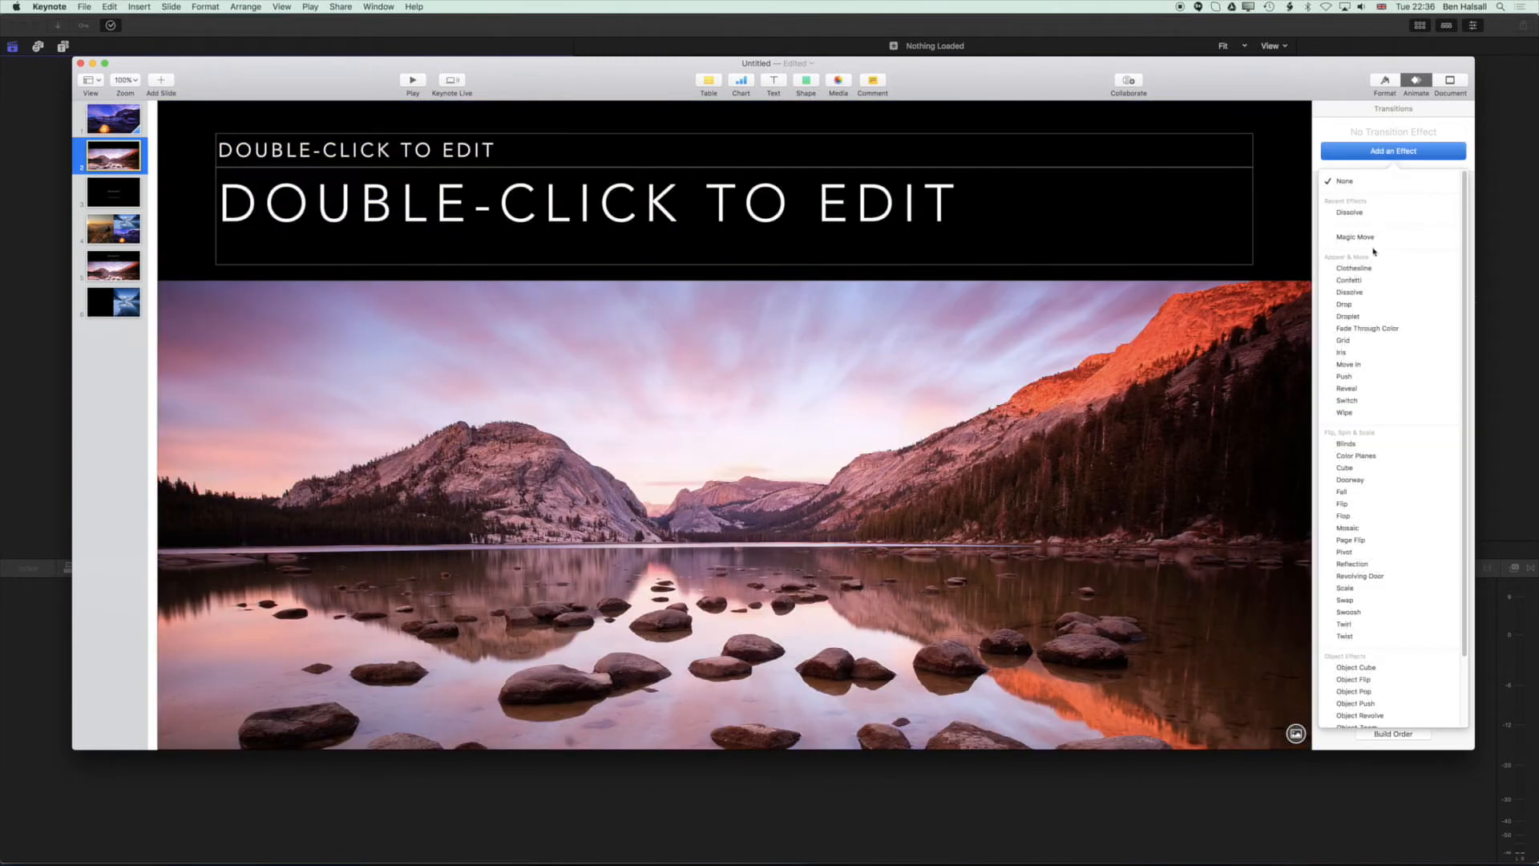
click(1360, 473)
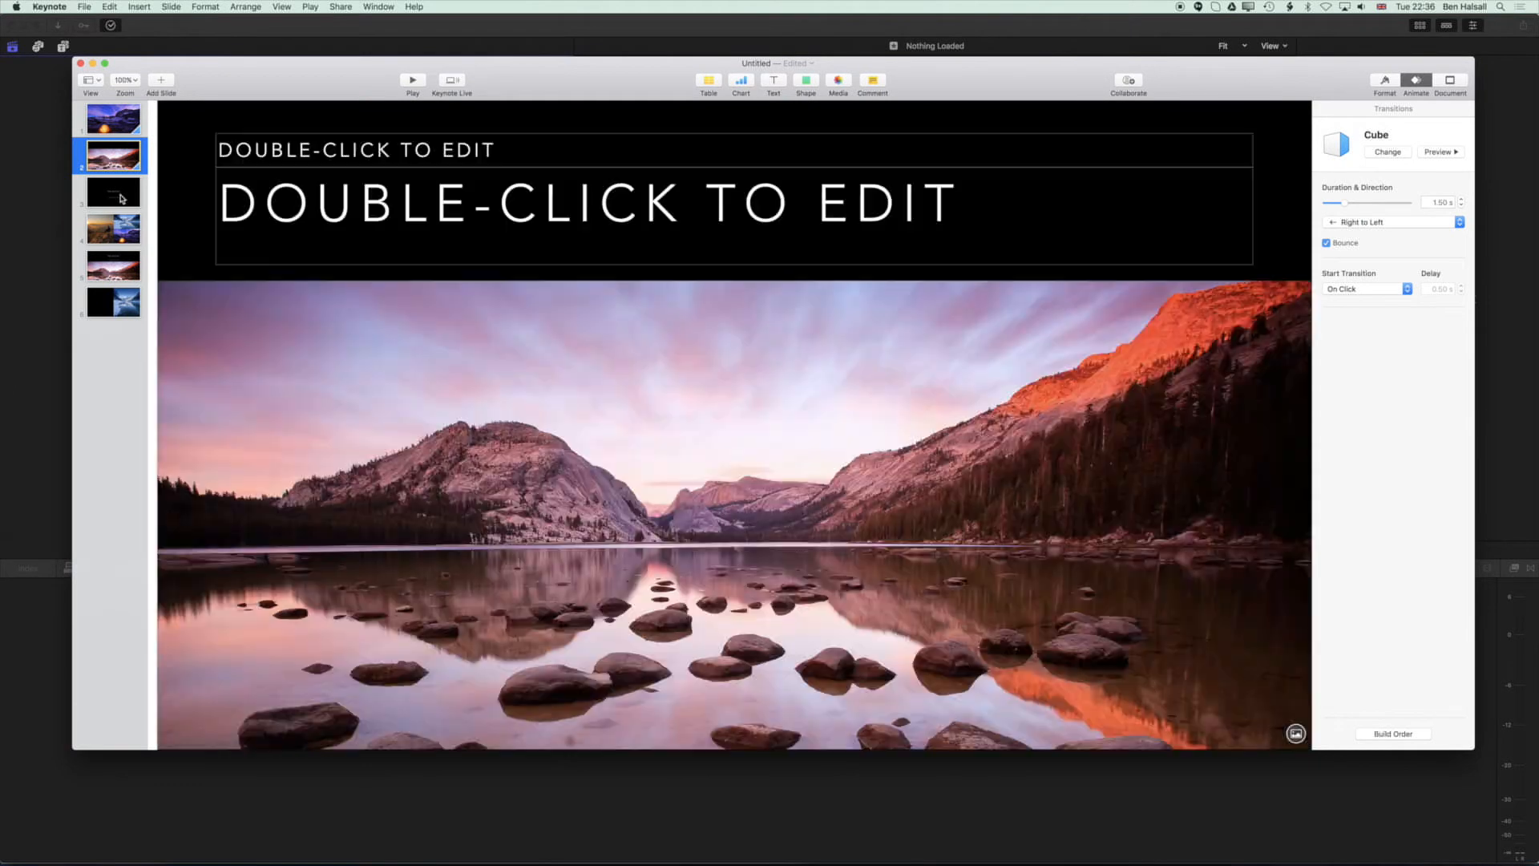
Add a Switch transition to the third slide.
click(122, 198)
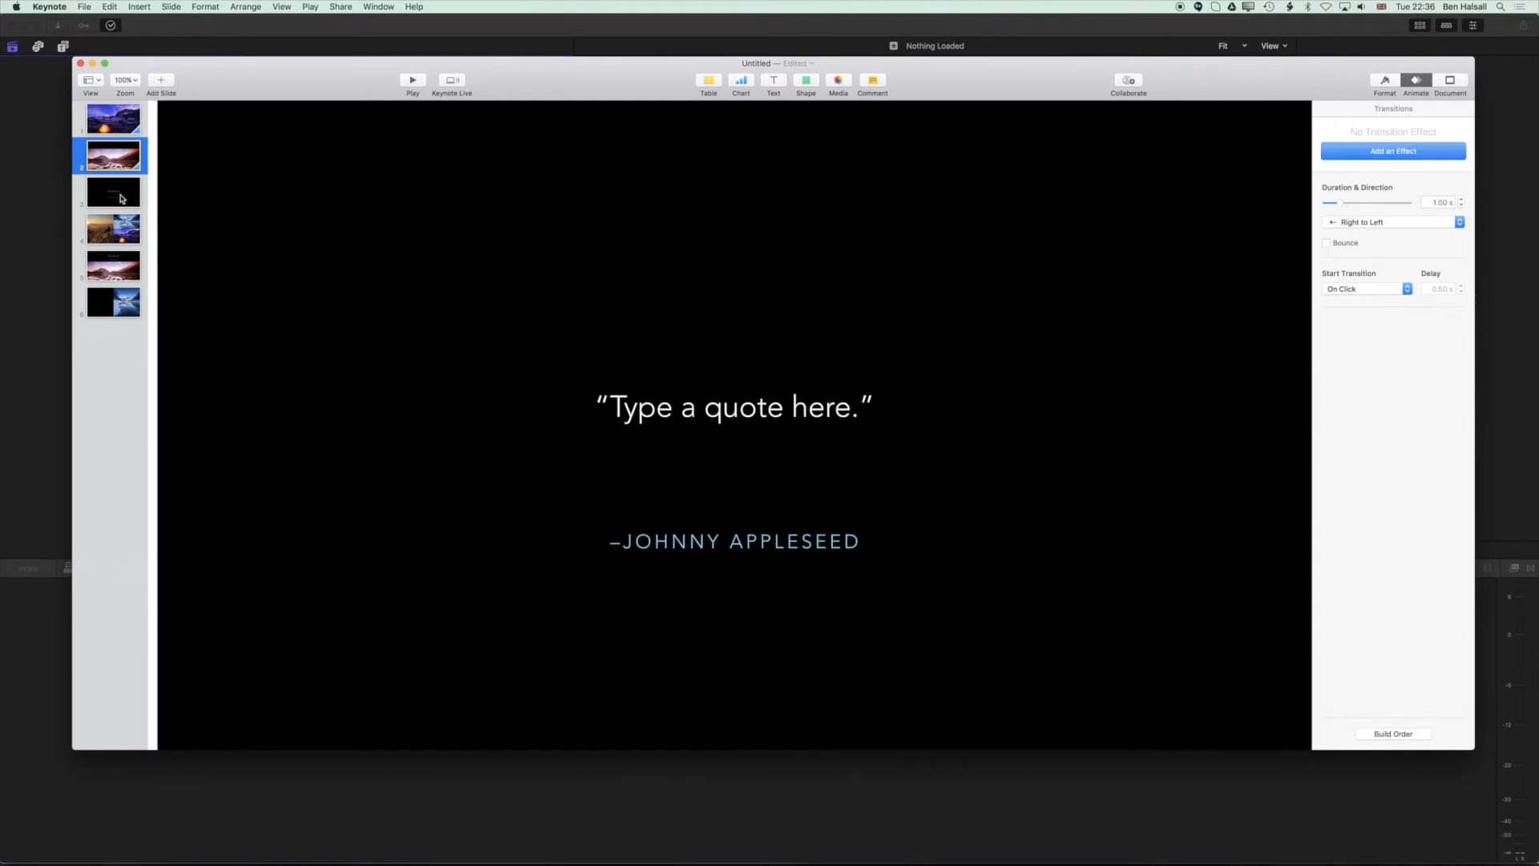
click(1380, 157)
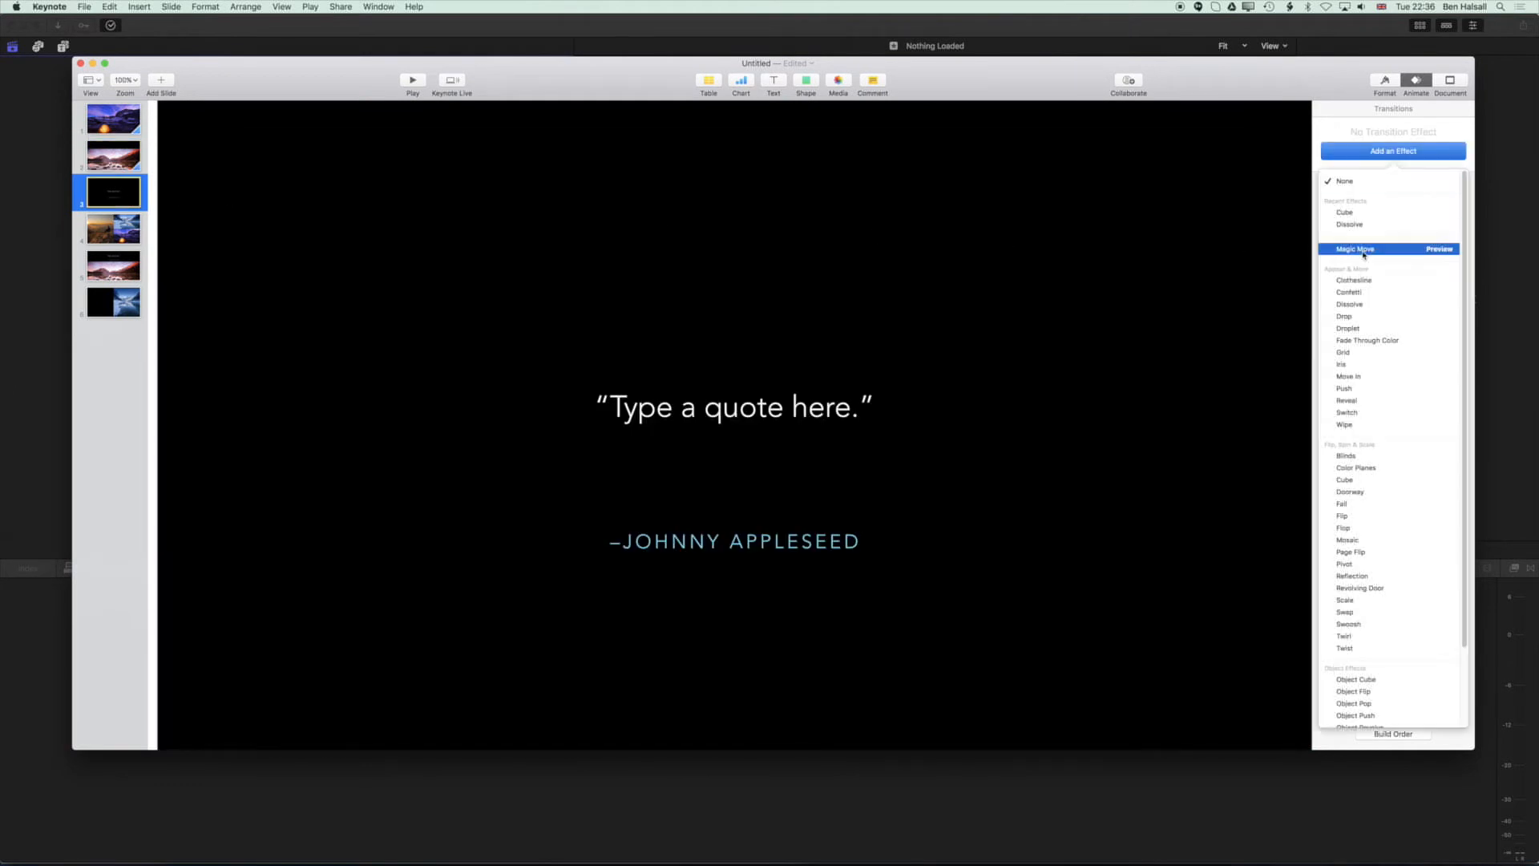
click(1369, 413)
Add a Pivot transition to the fourth slide.
click(122, 229)
click(1363, 158)
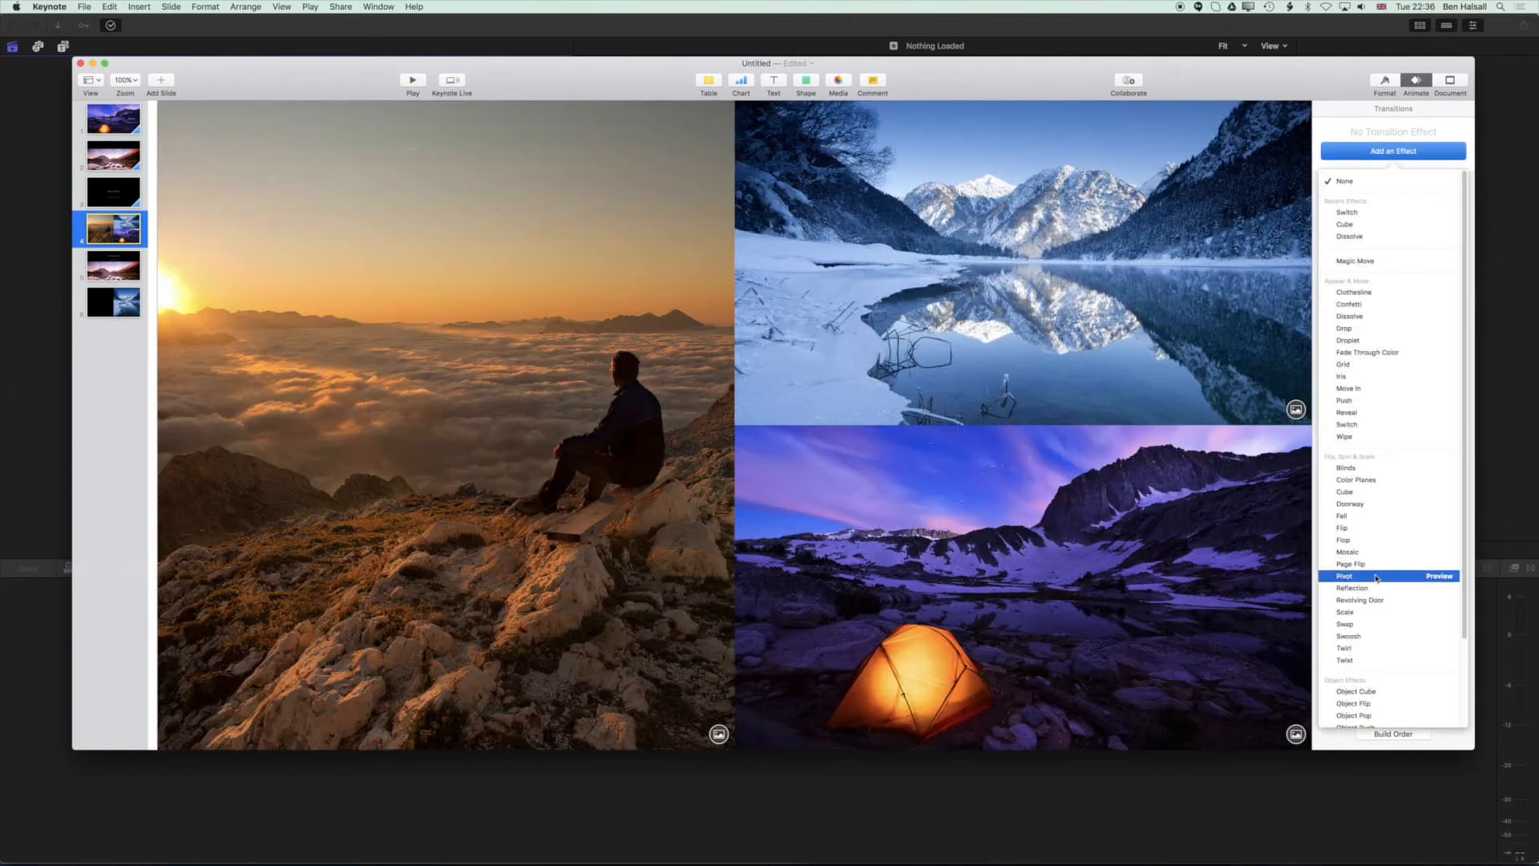
click(1379, 575)
Add transitions to the fifth and sixth slides, choosing Push for the sixth.
click(113, 265)
click(1394, 151)
click(1355, 336)
click(1388, 152)
click(1378, 426)
Play the slideshow from the first slide, stepping through the transitions, then exit.
click(136, 124)
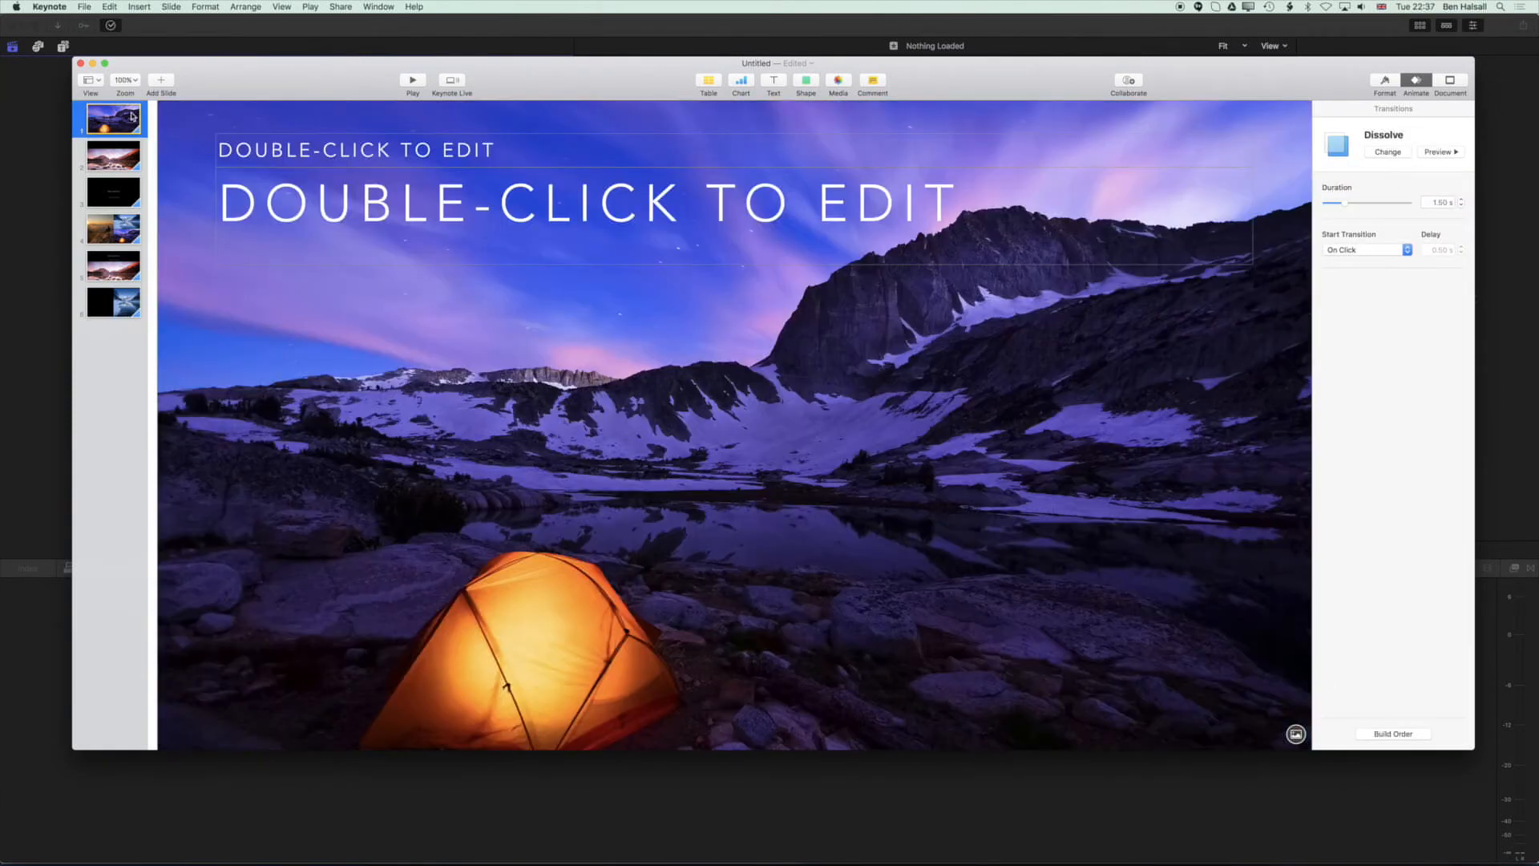
click(411, 80)
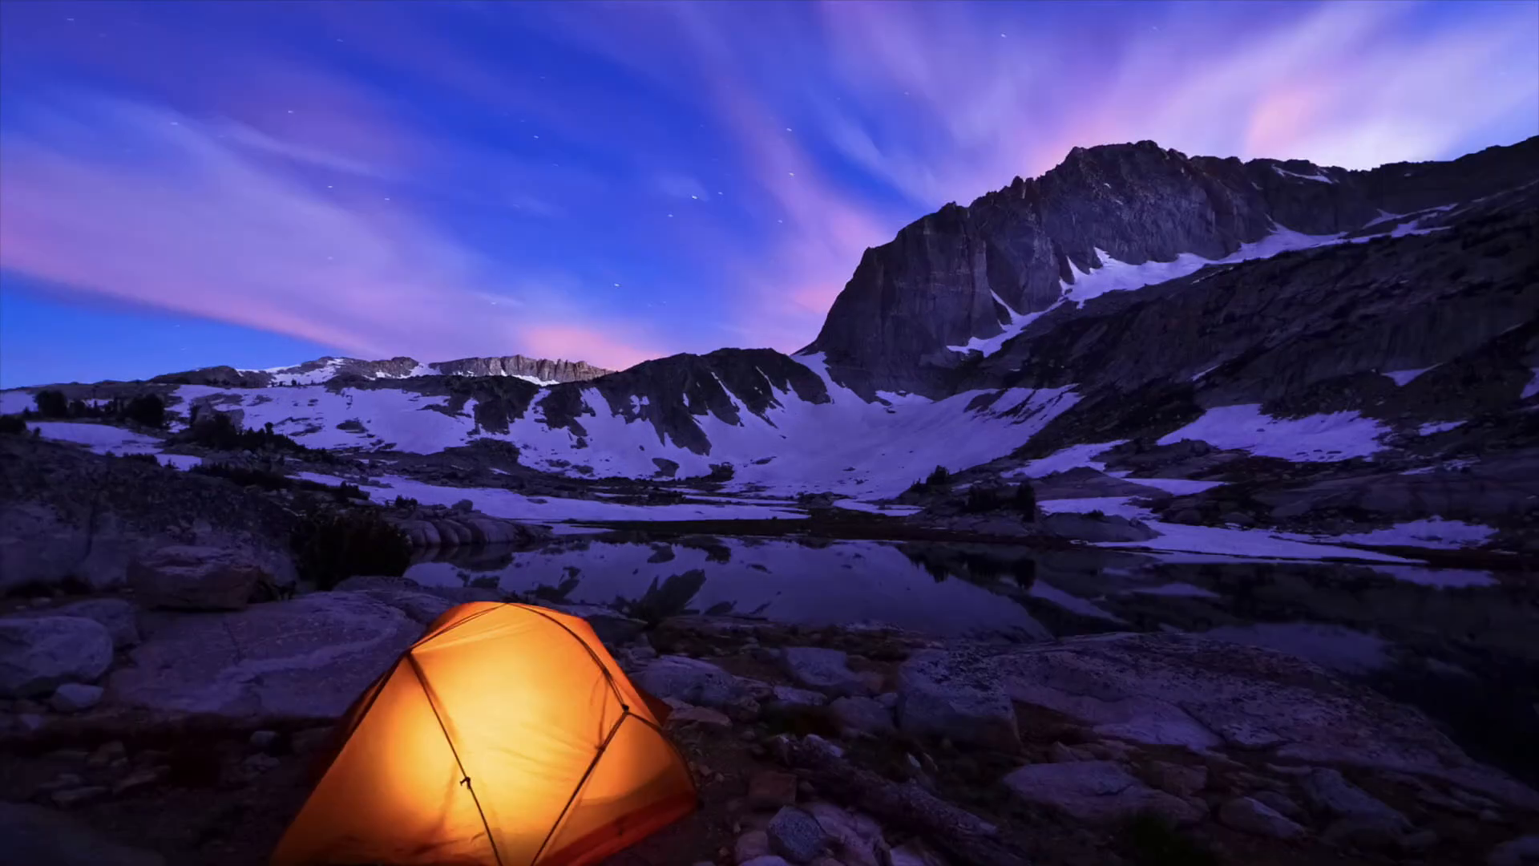
key(Right)
key(Right)
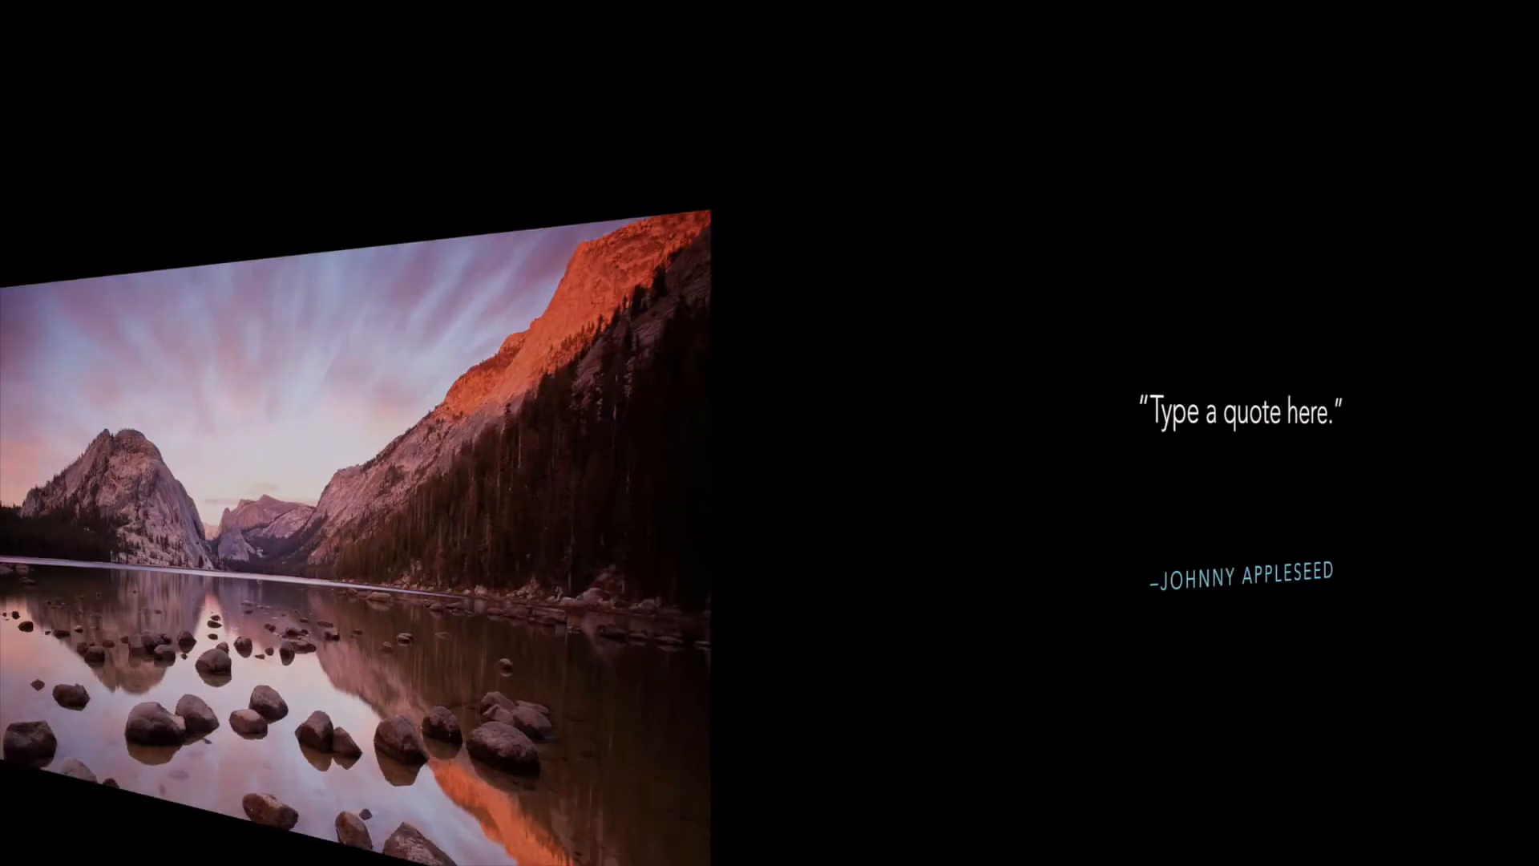
key(Right)
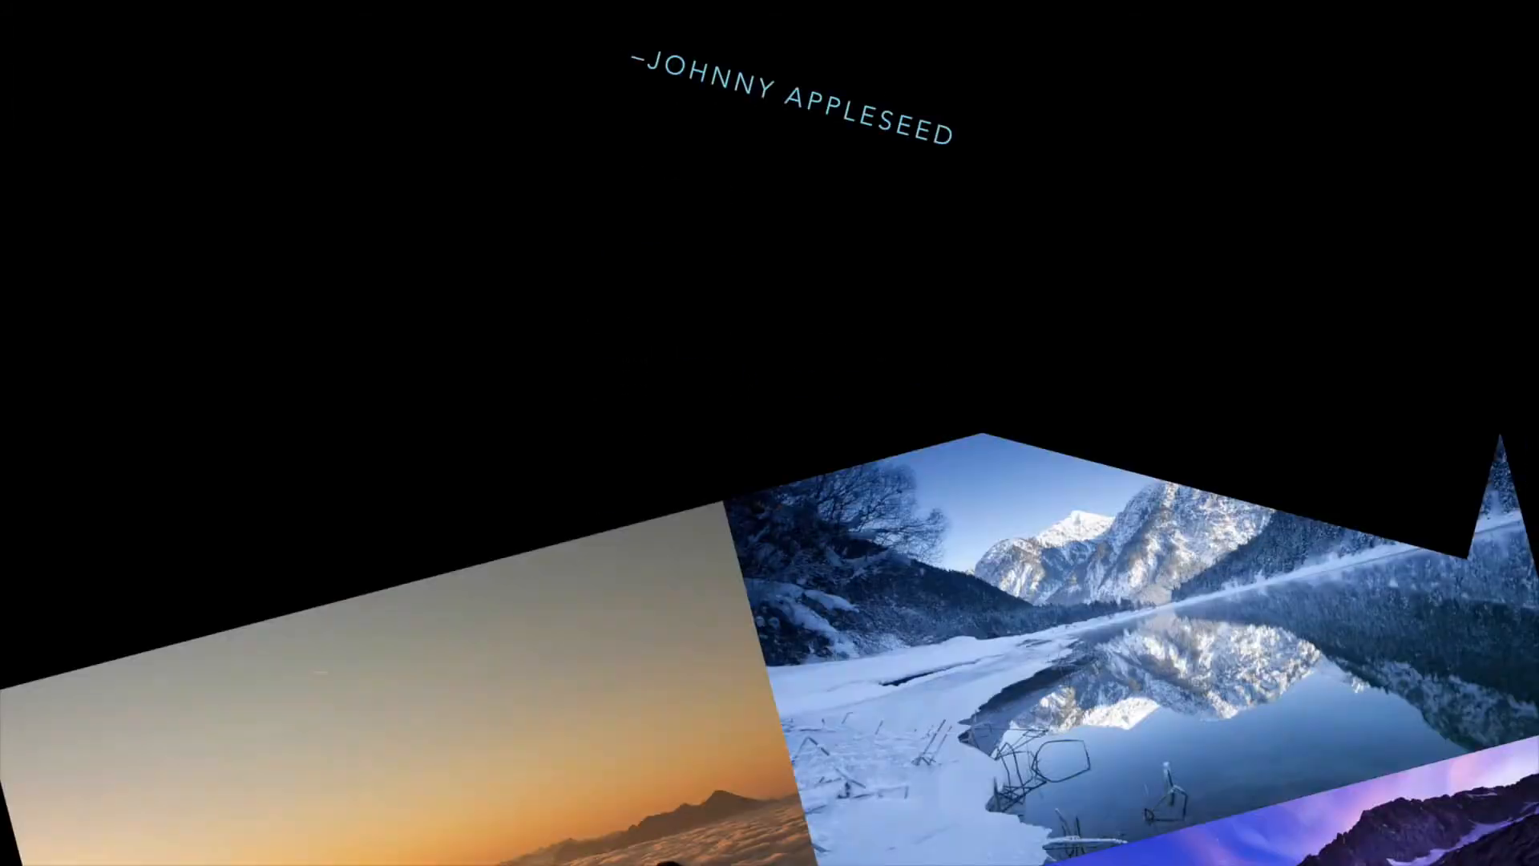
key(Left)
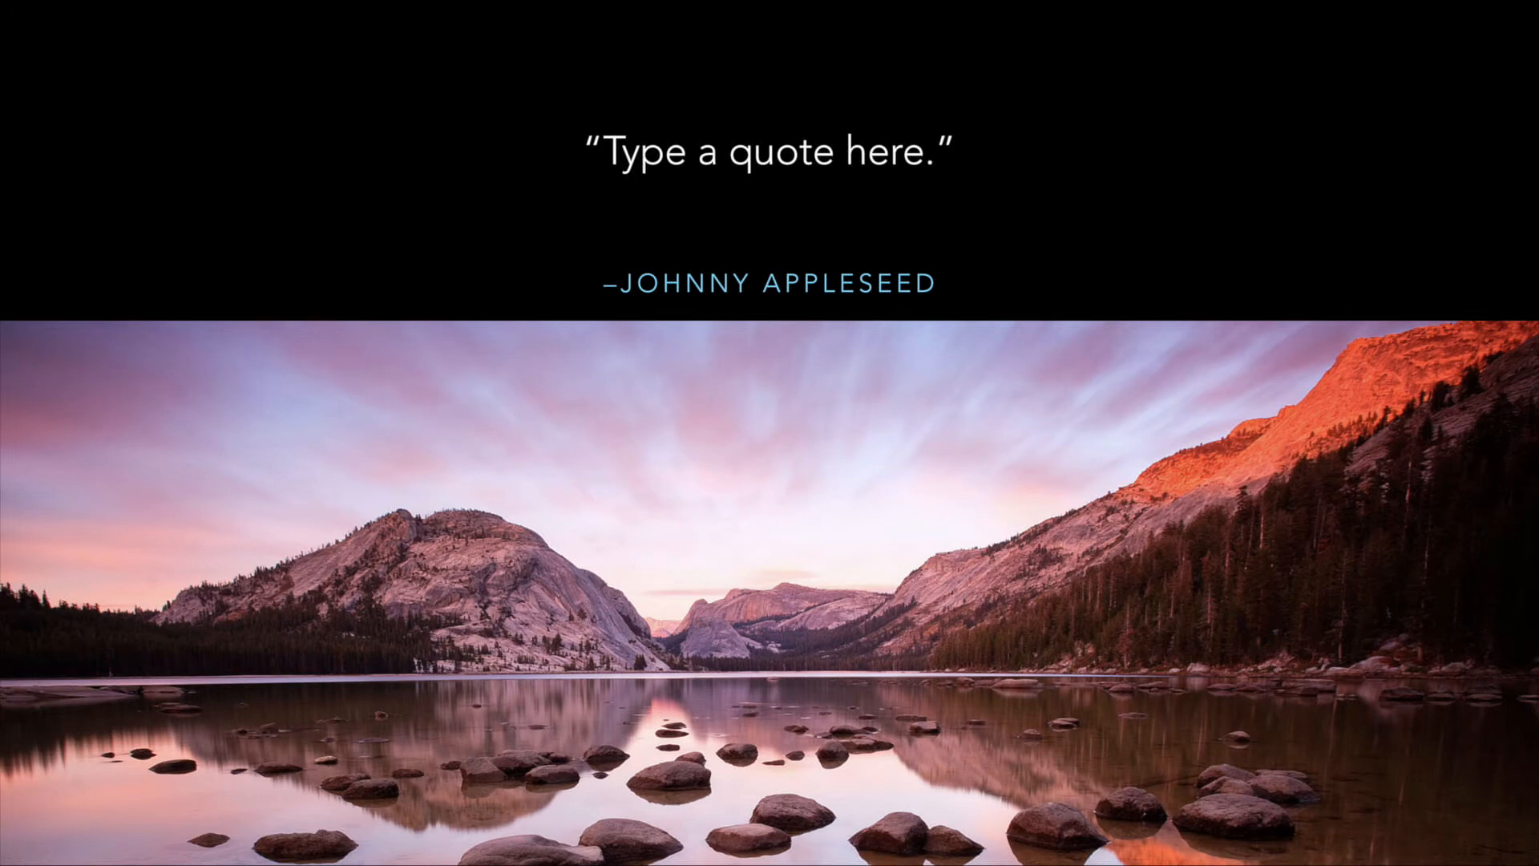
key(Right)
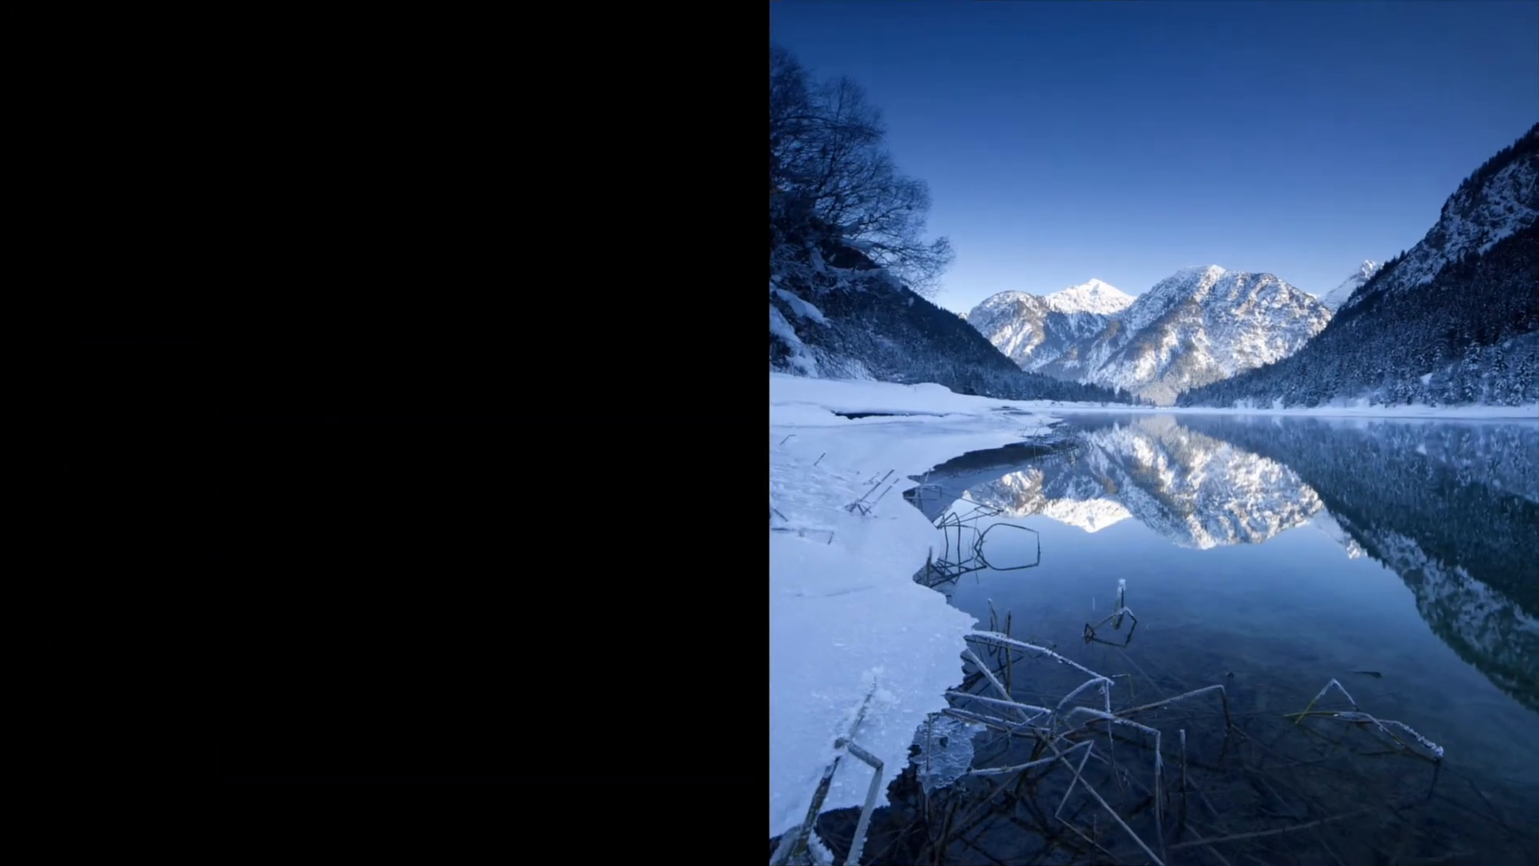
key(Escape)
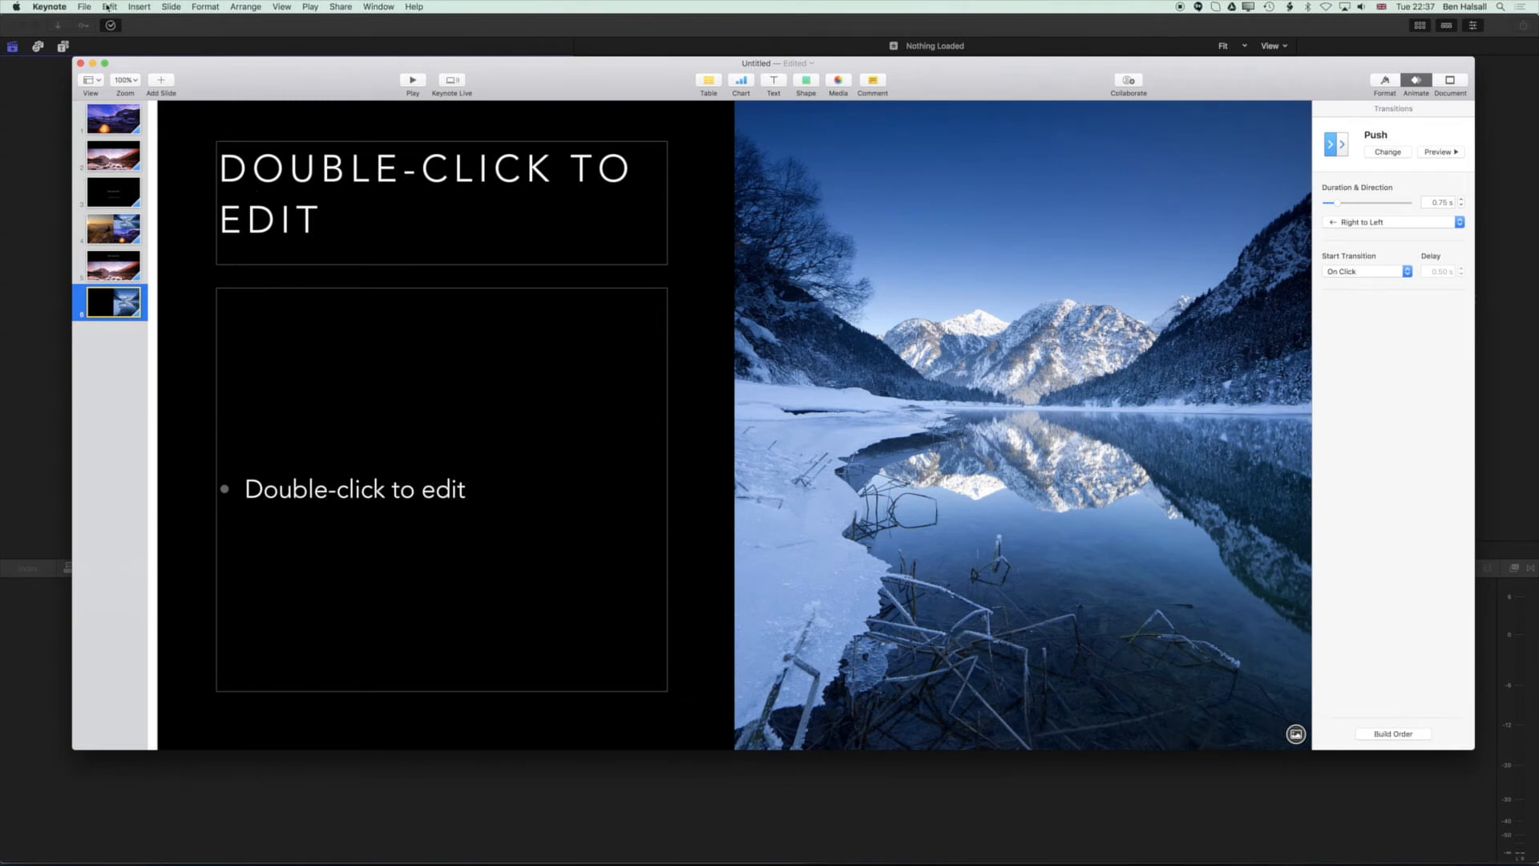
Start a QuickTime export of the presentation with self-playing playback and 10 seconds before each next slide.
click(86, 7)
mouse_move(100, 135)
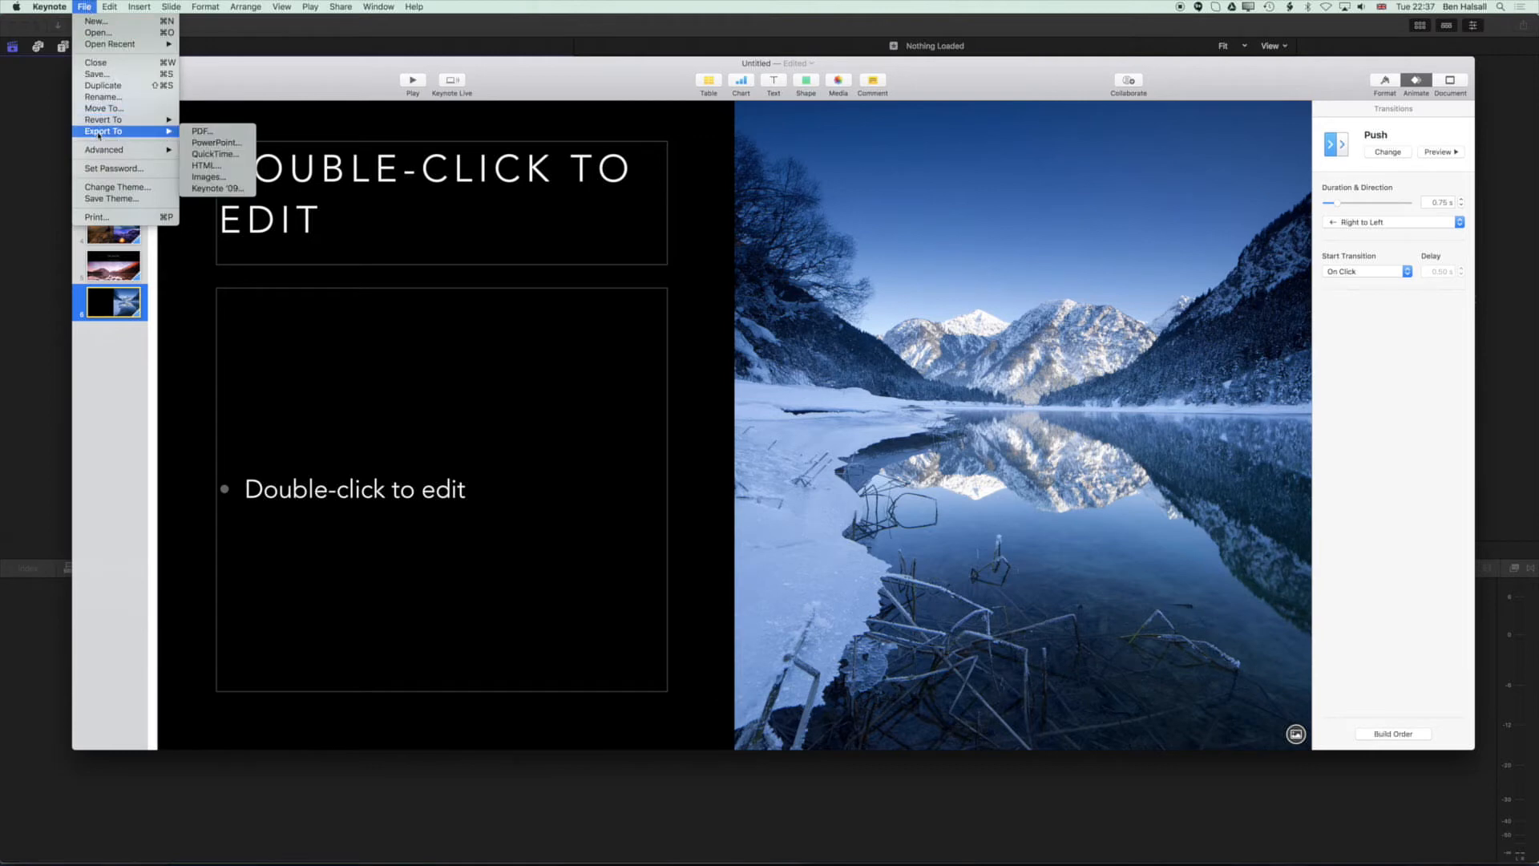
click(237, 158)
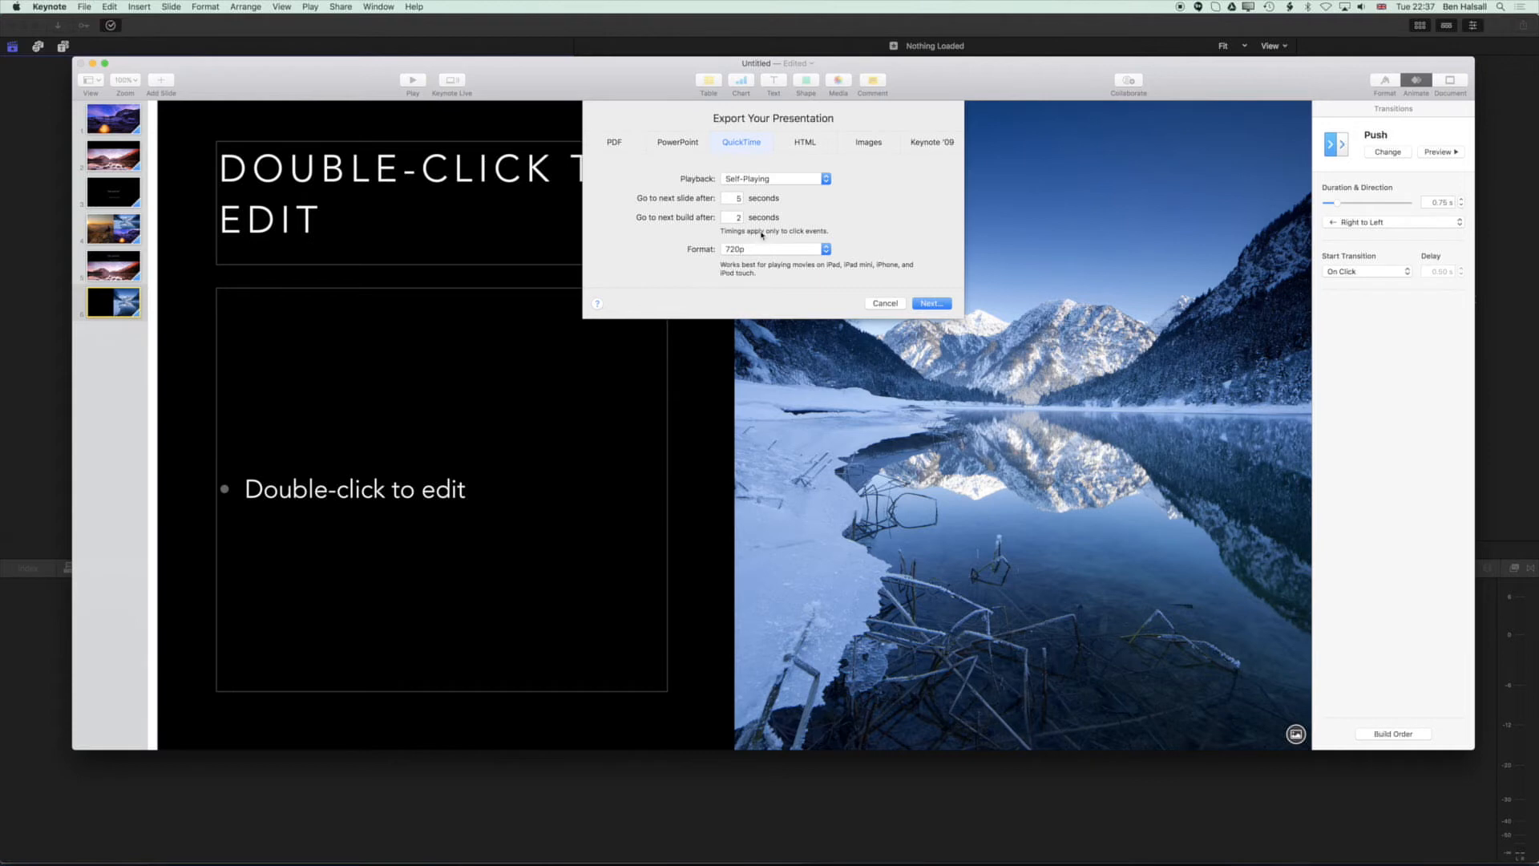
click(729, 201)
text(10)
click(755, 179)
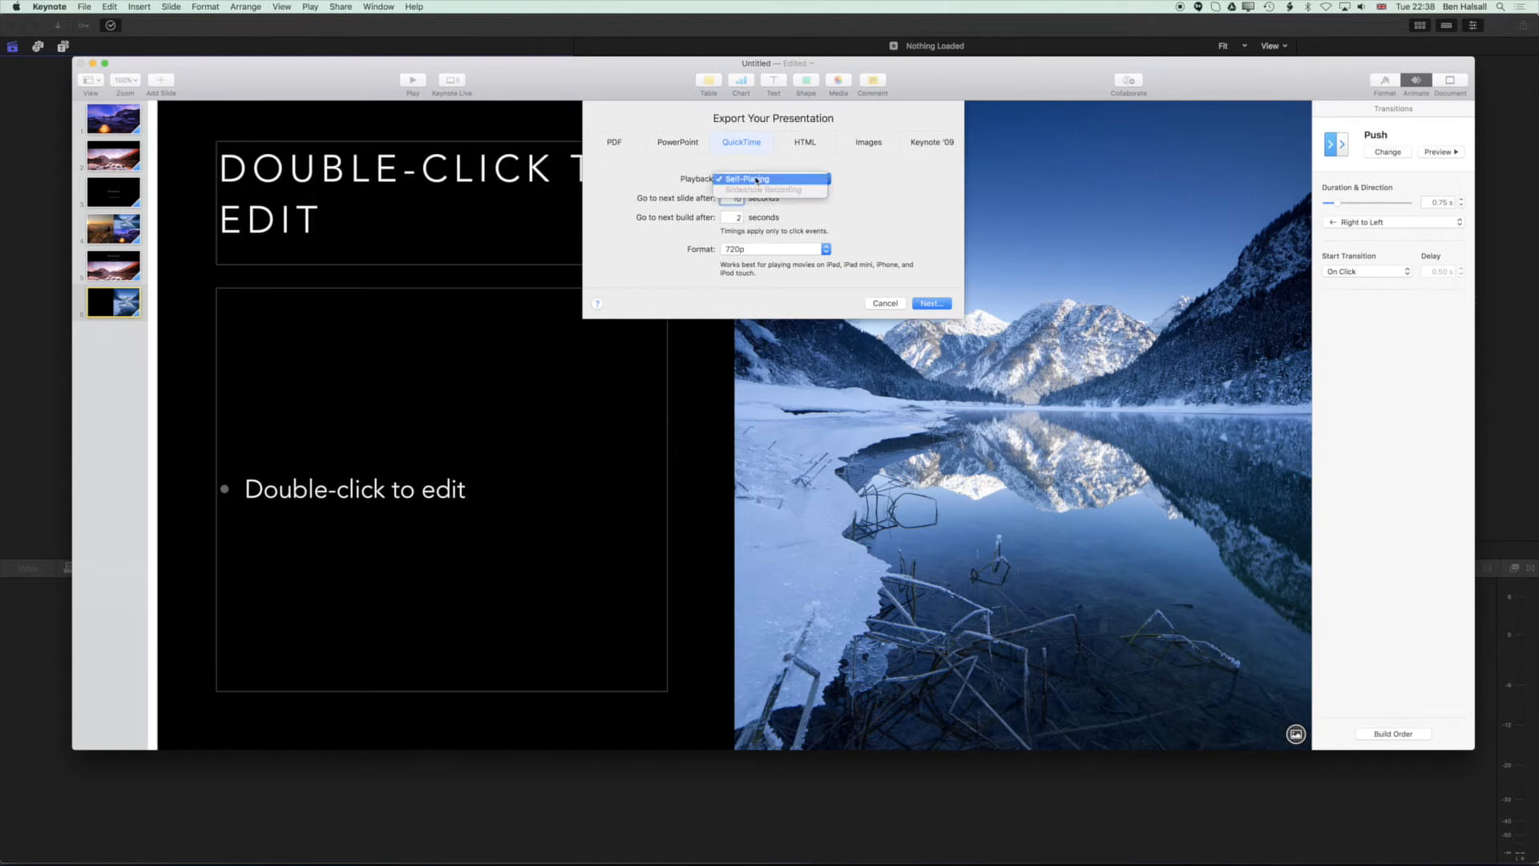
click(840, 176)
Set the export format to 1080p and continue to the save options.
click(782, 249)
click(762, 261)
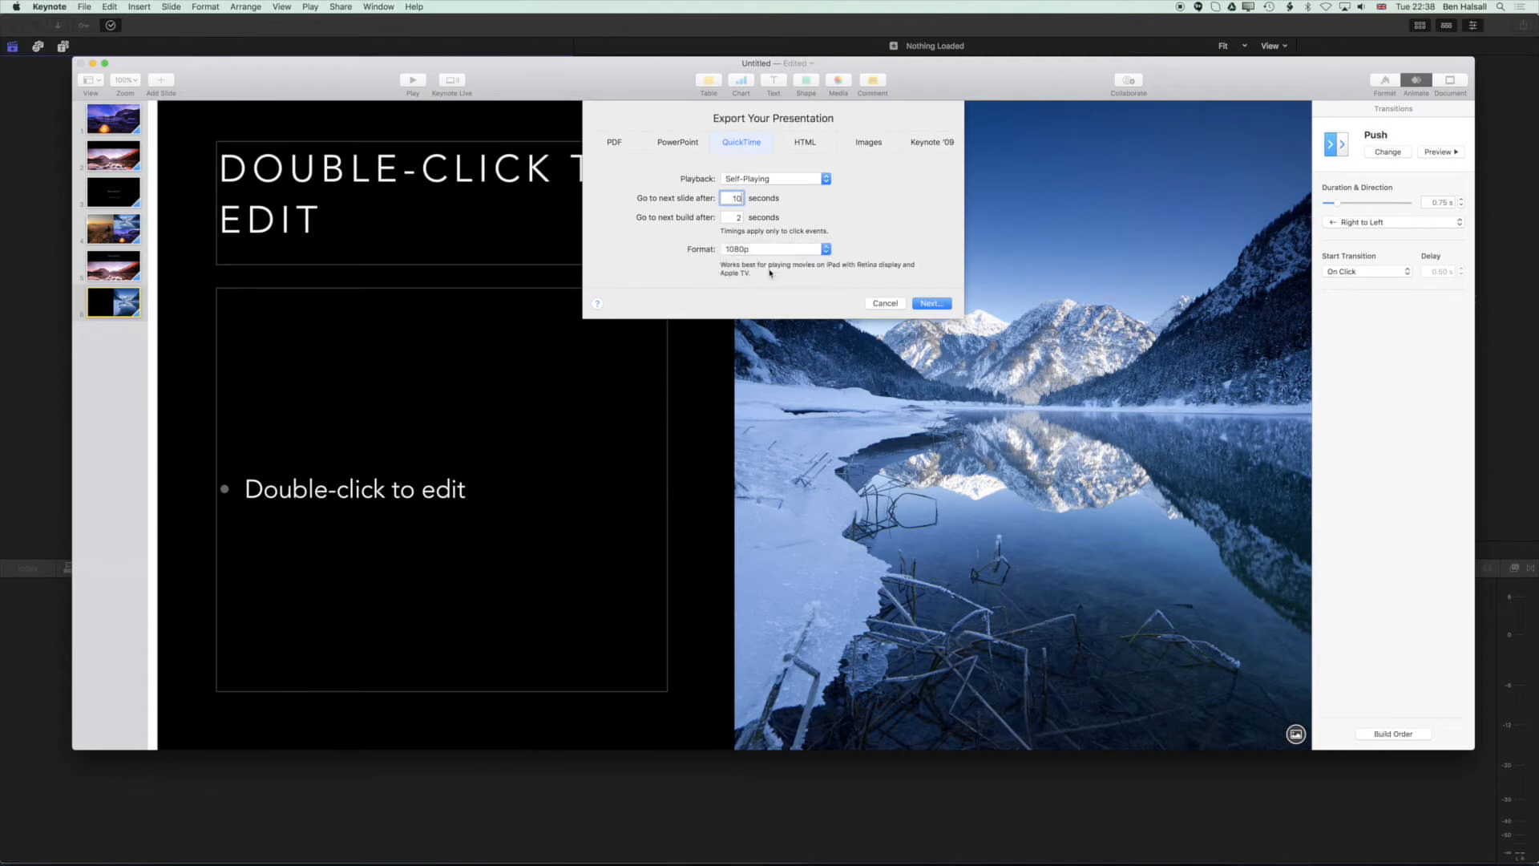
click(773, 250)
click(773, 258)
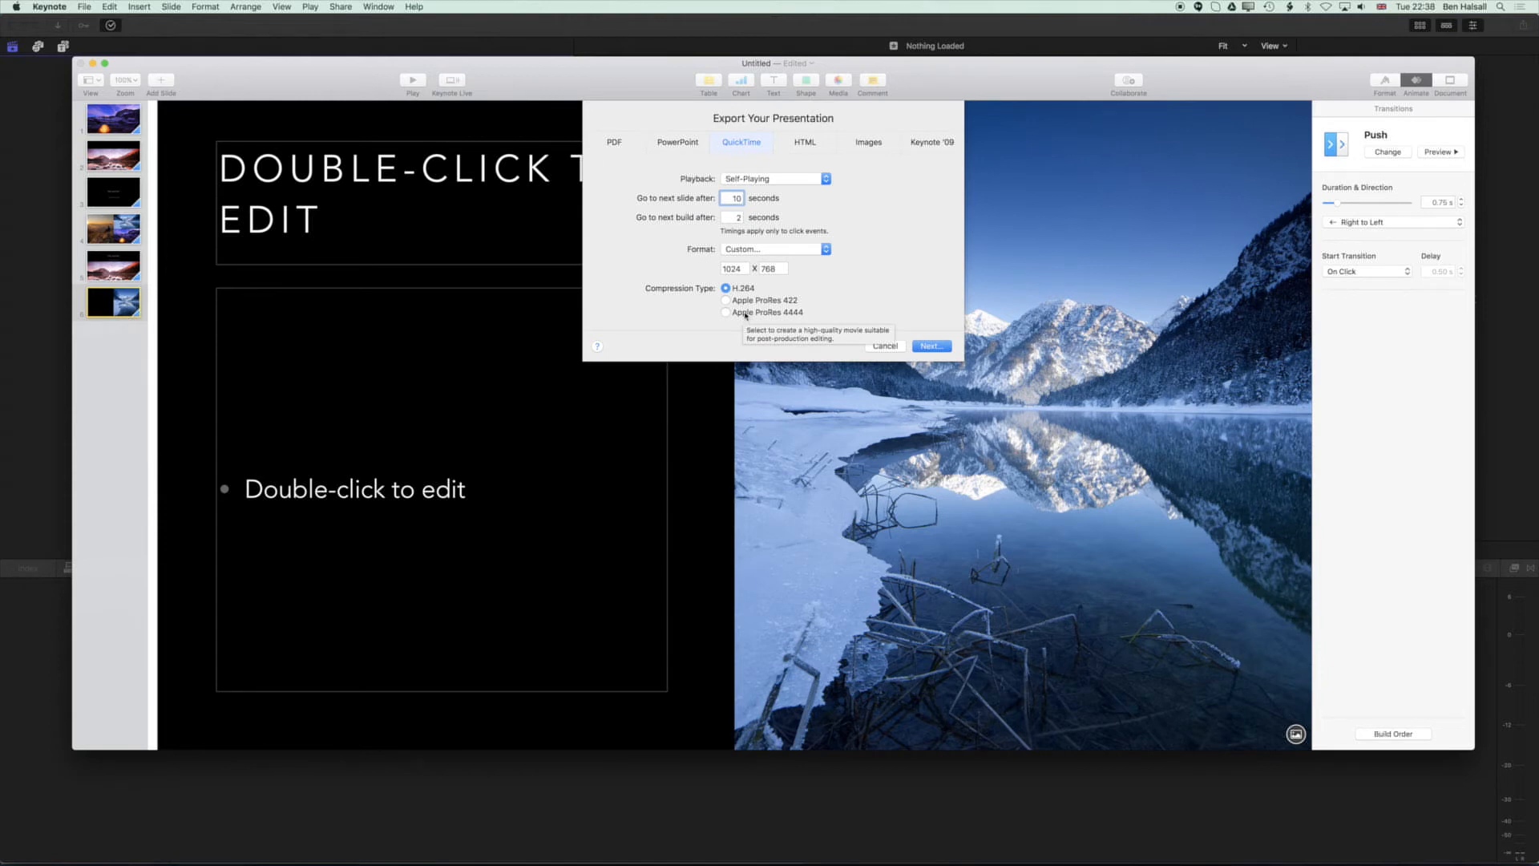
click(752, 250)
click(759, 239)
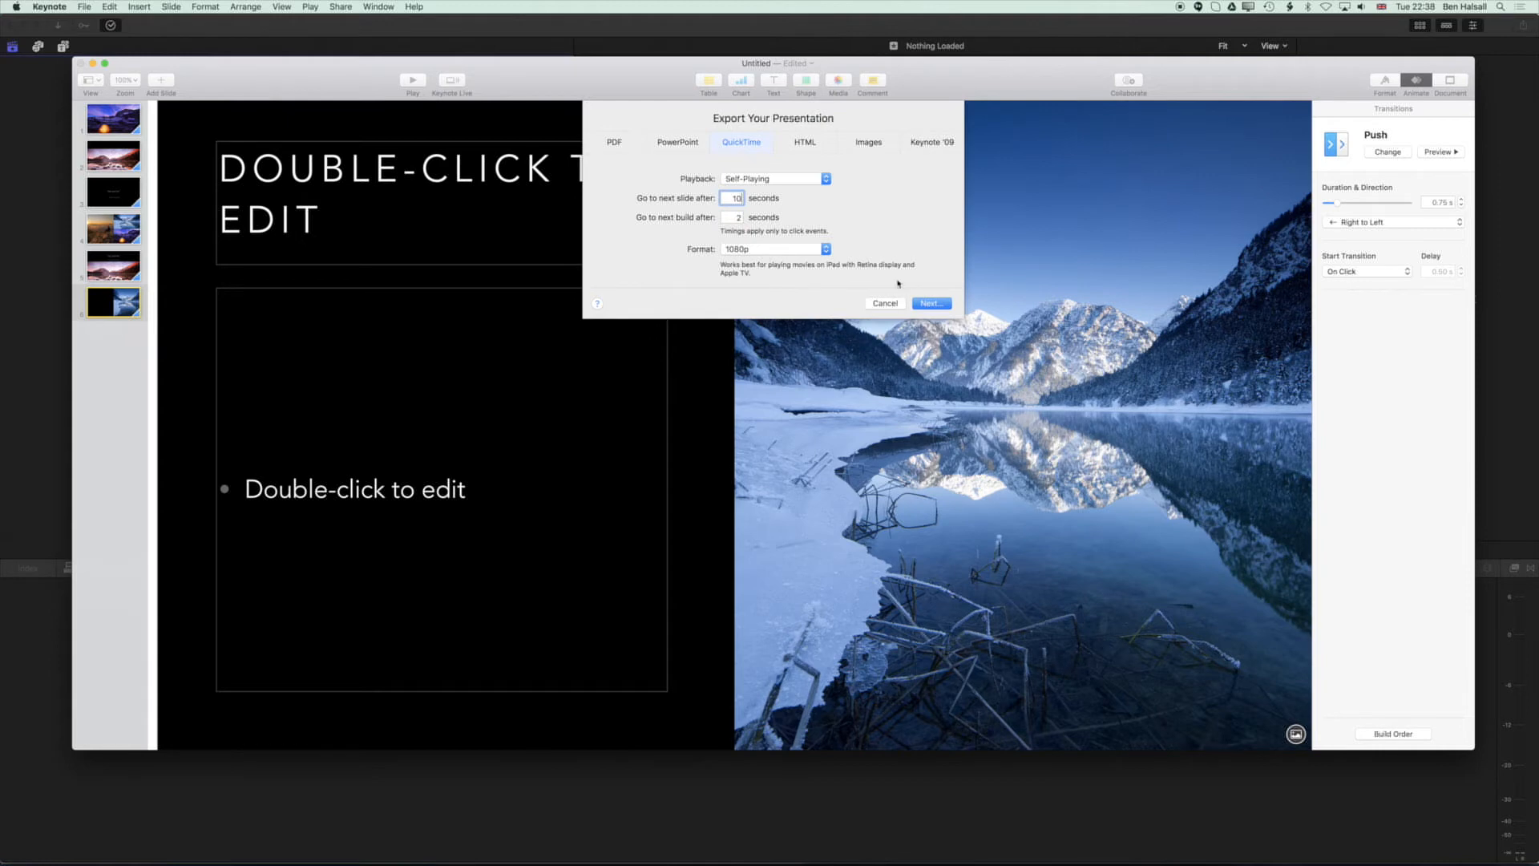
key(Return)
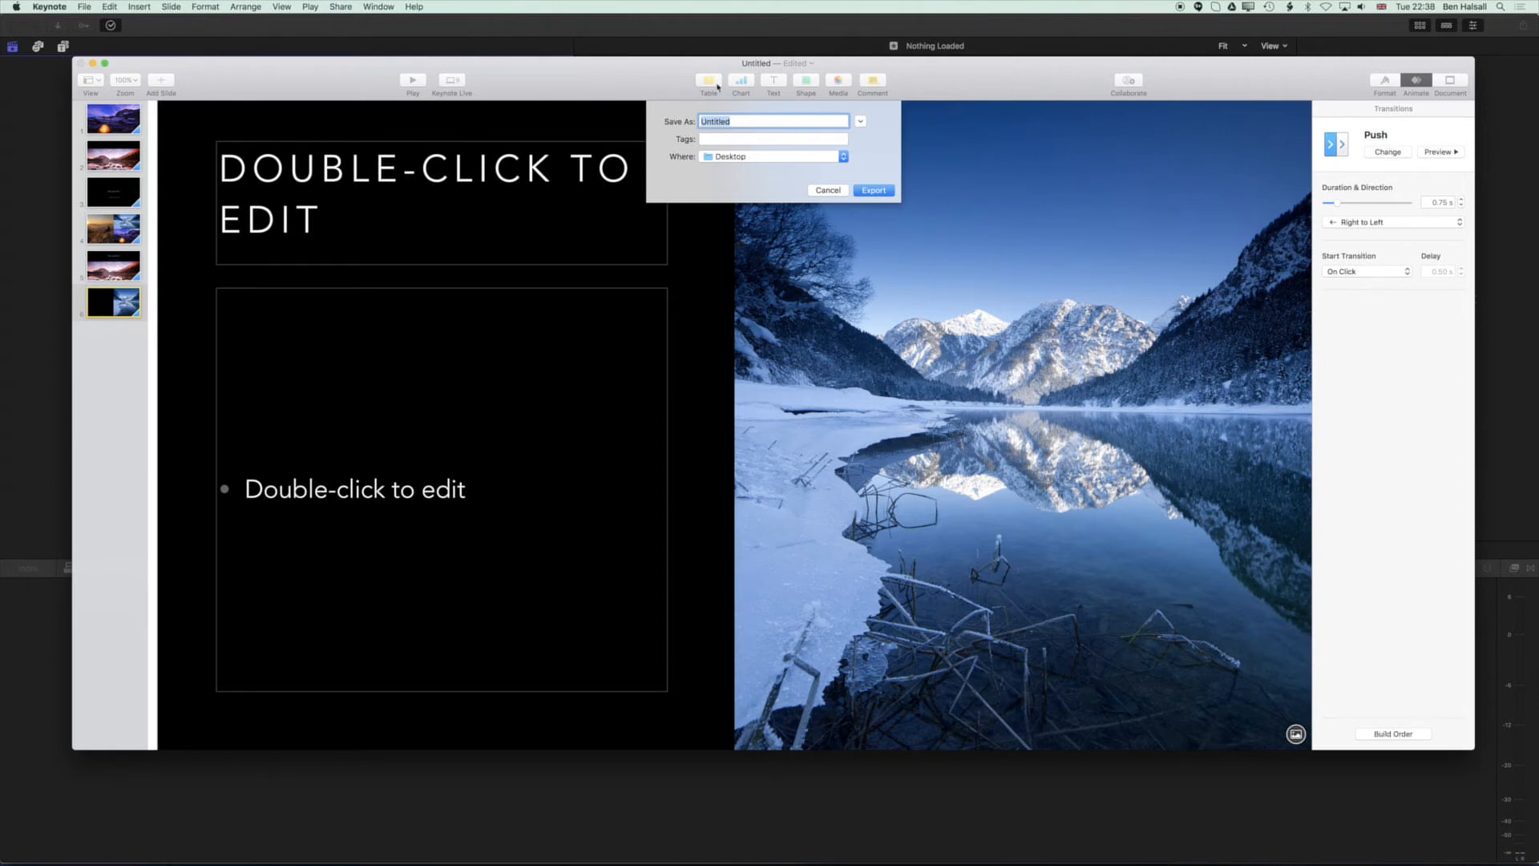
Export the movie to the Desktop under the name Keynote Slides.
text(Slid)
key(BackSpace)
key(BackSpace)
key(BackSpace)
key(BackSpace)
text(Keynote Sli)
key(Return)
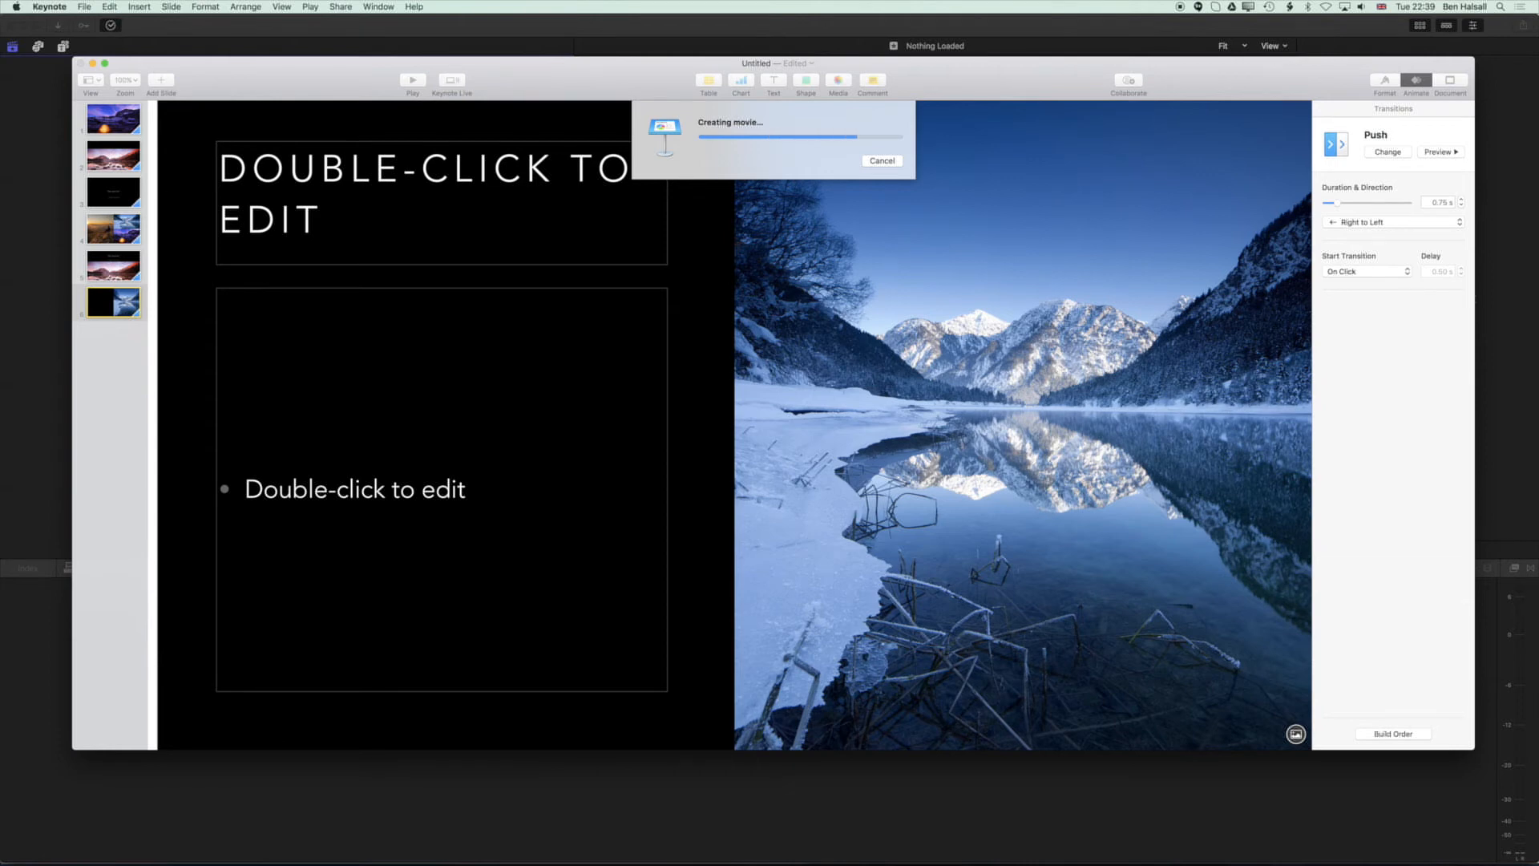
Switch to Final Cut Pro and create a new library named Keynote Edit.
click(597, 29)
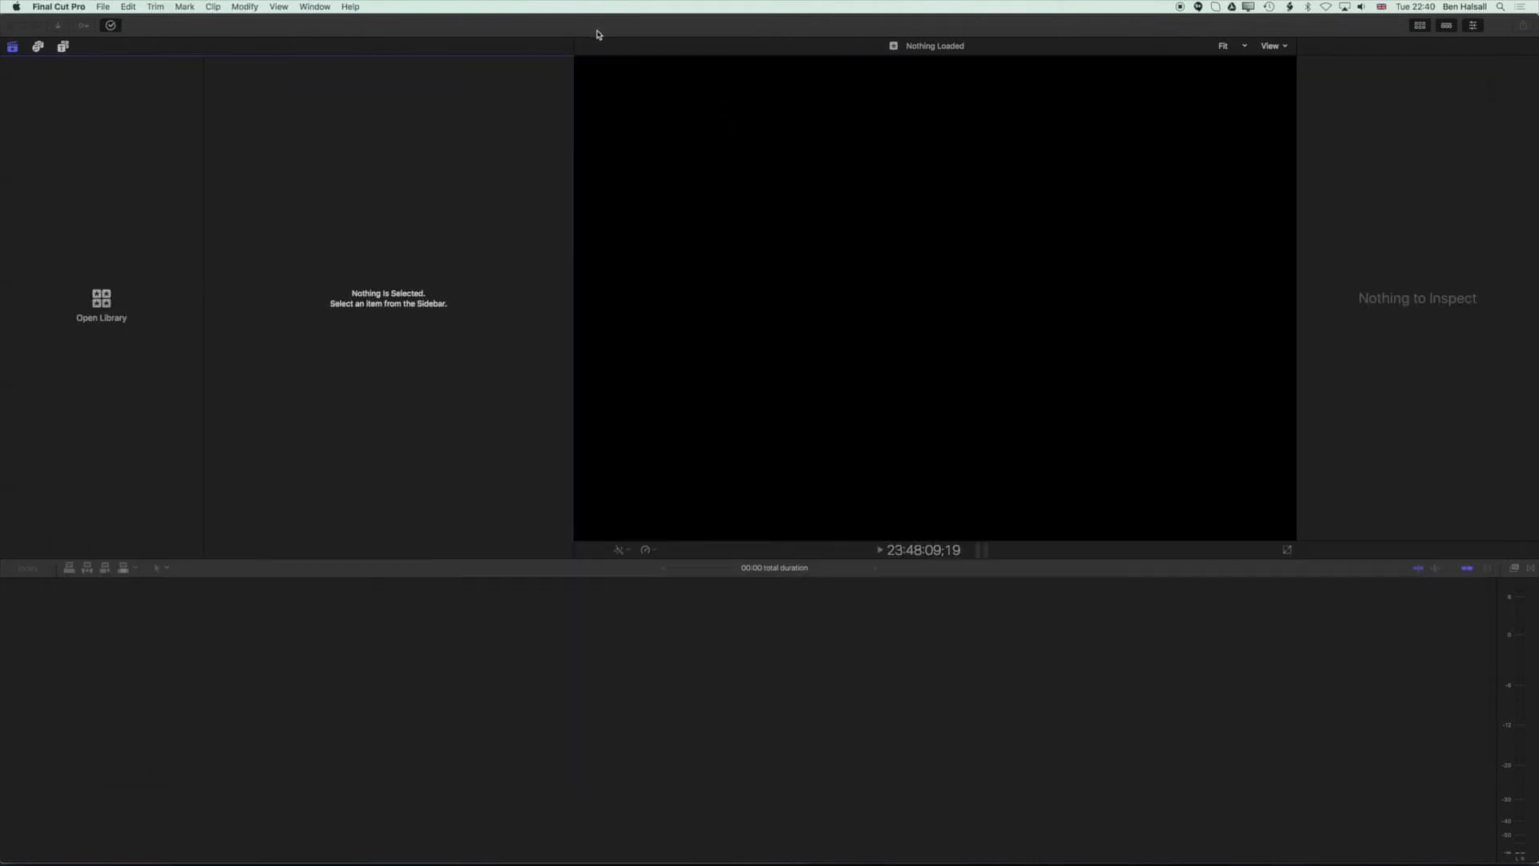
click(101, 7)
mouse_move(108, 24)
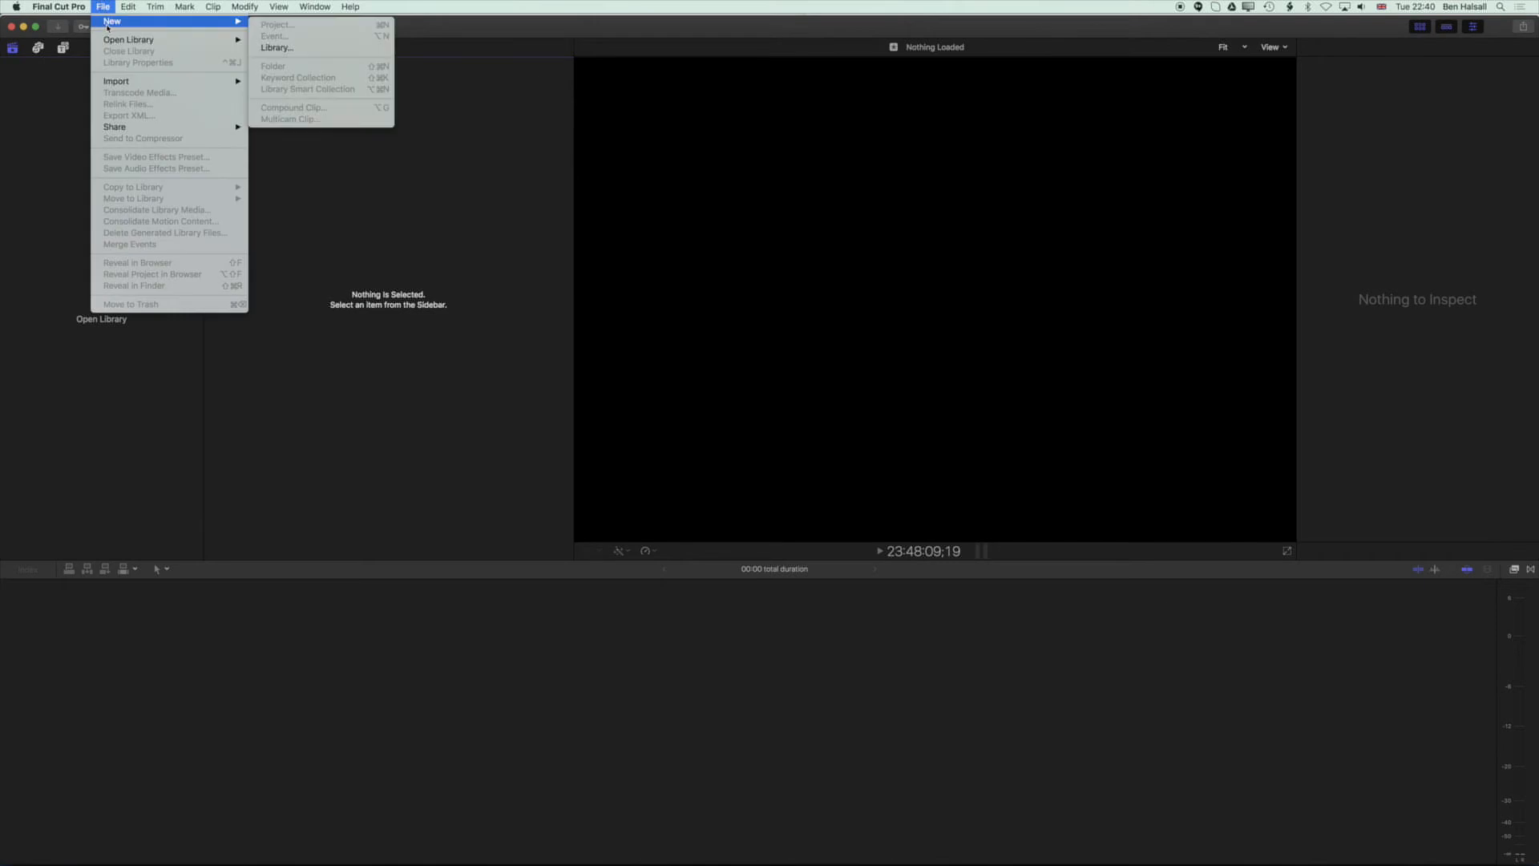
click(302, 49)
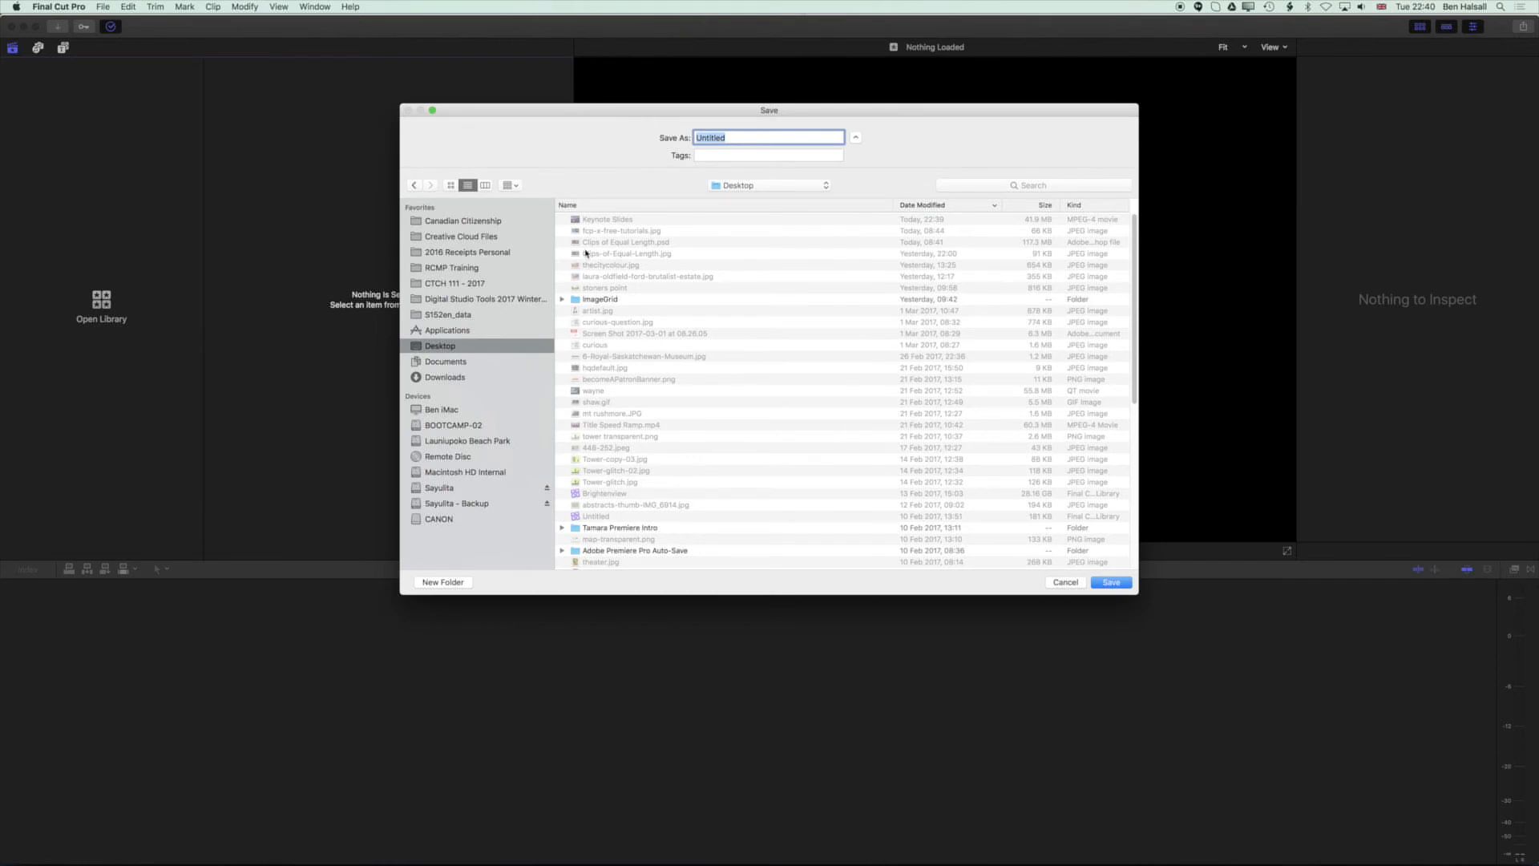
text(Keynote Eid)
key(Return)
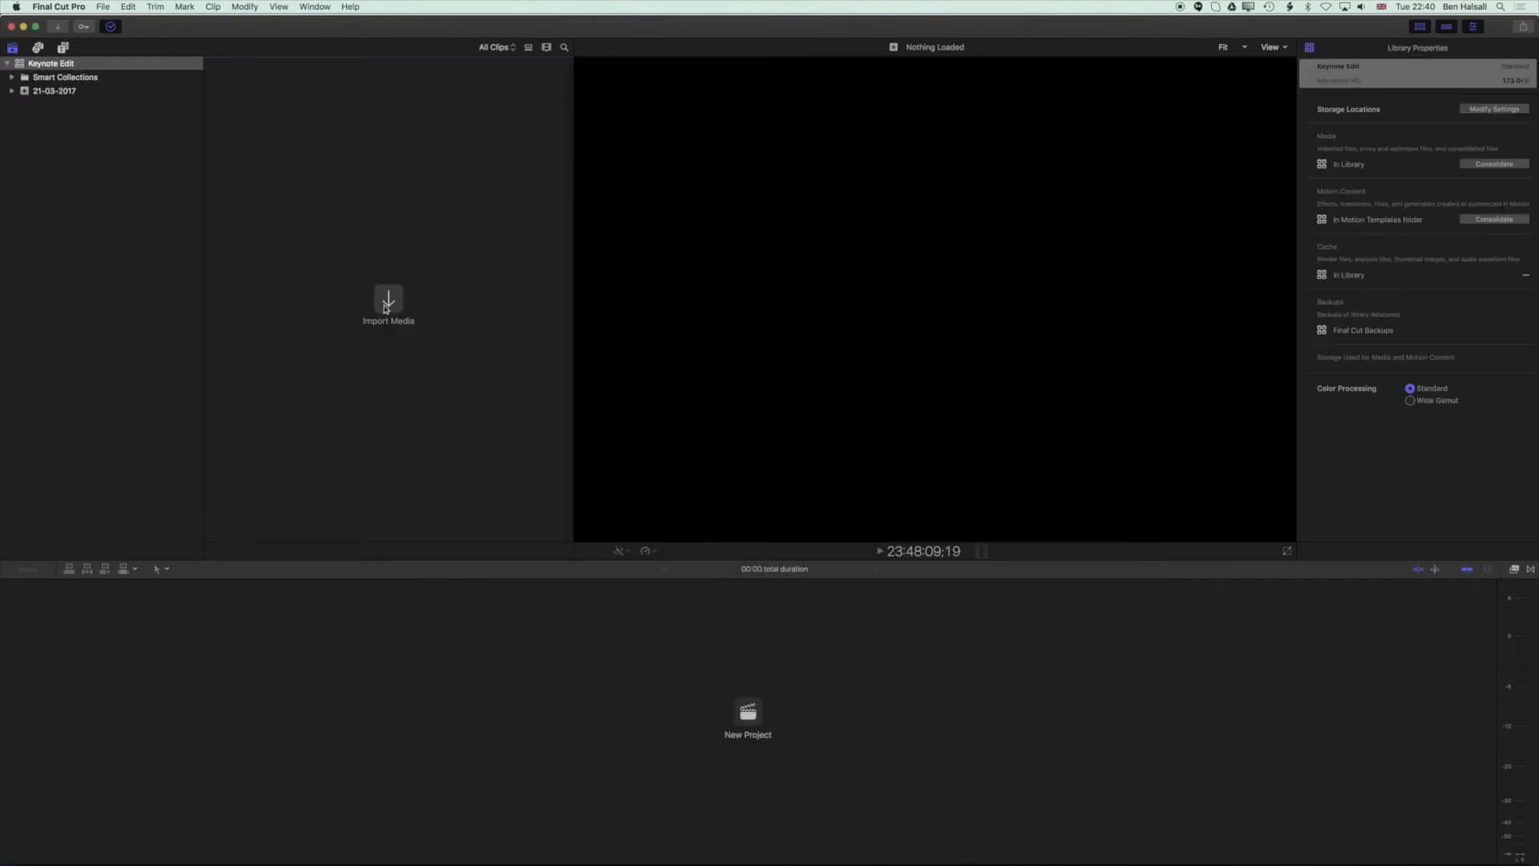
Import the Keynote Slides movie from the Desktop into the library's event.
key(super+i)
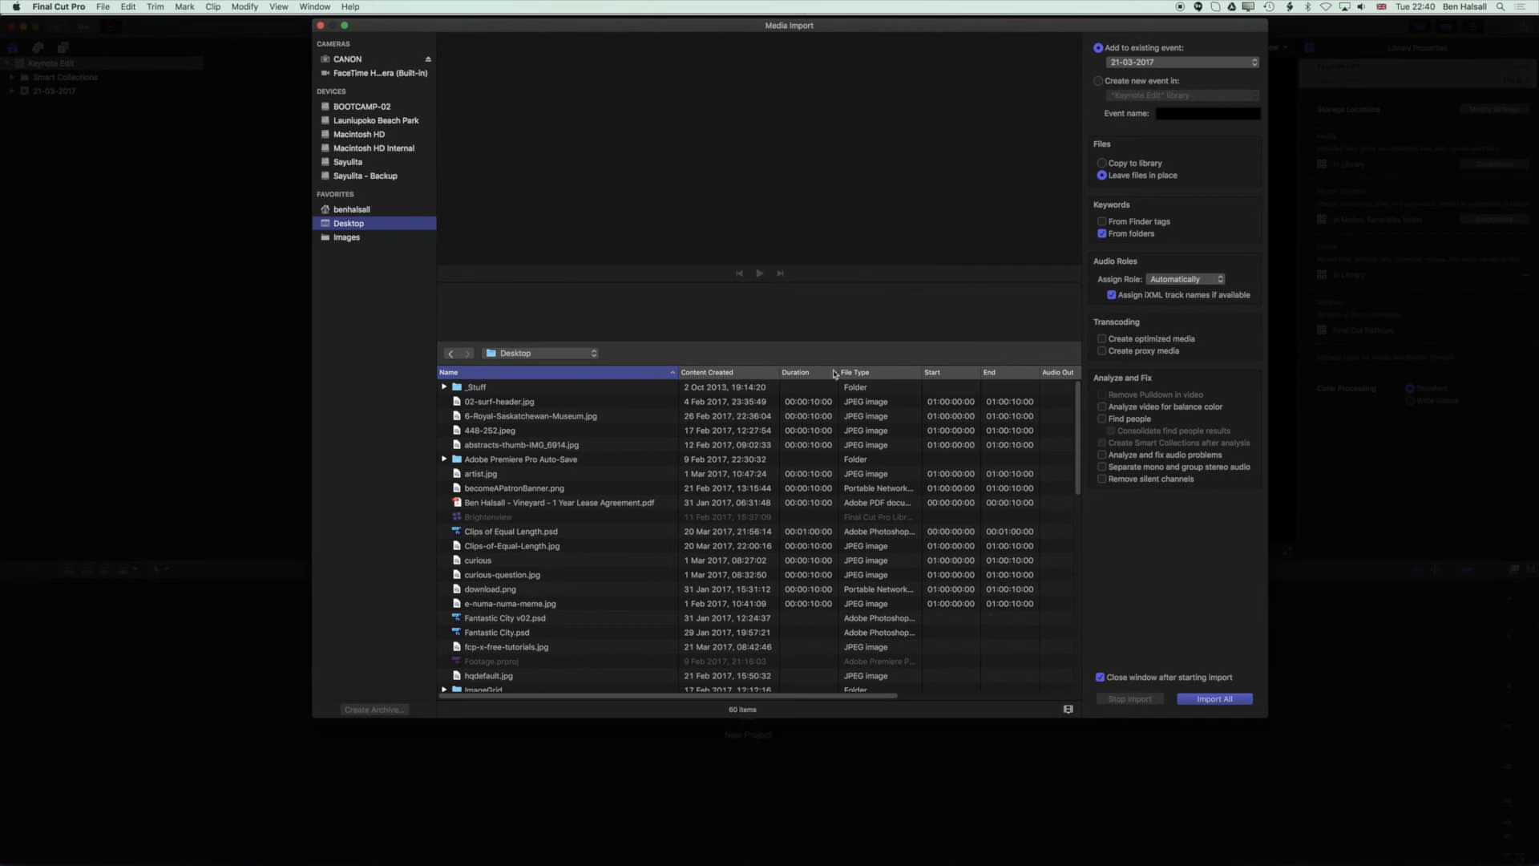
click(698, 374)
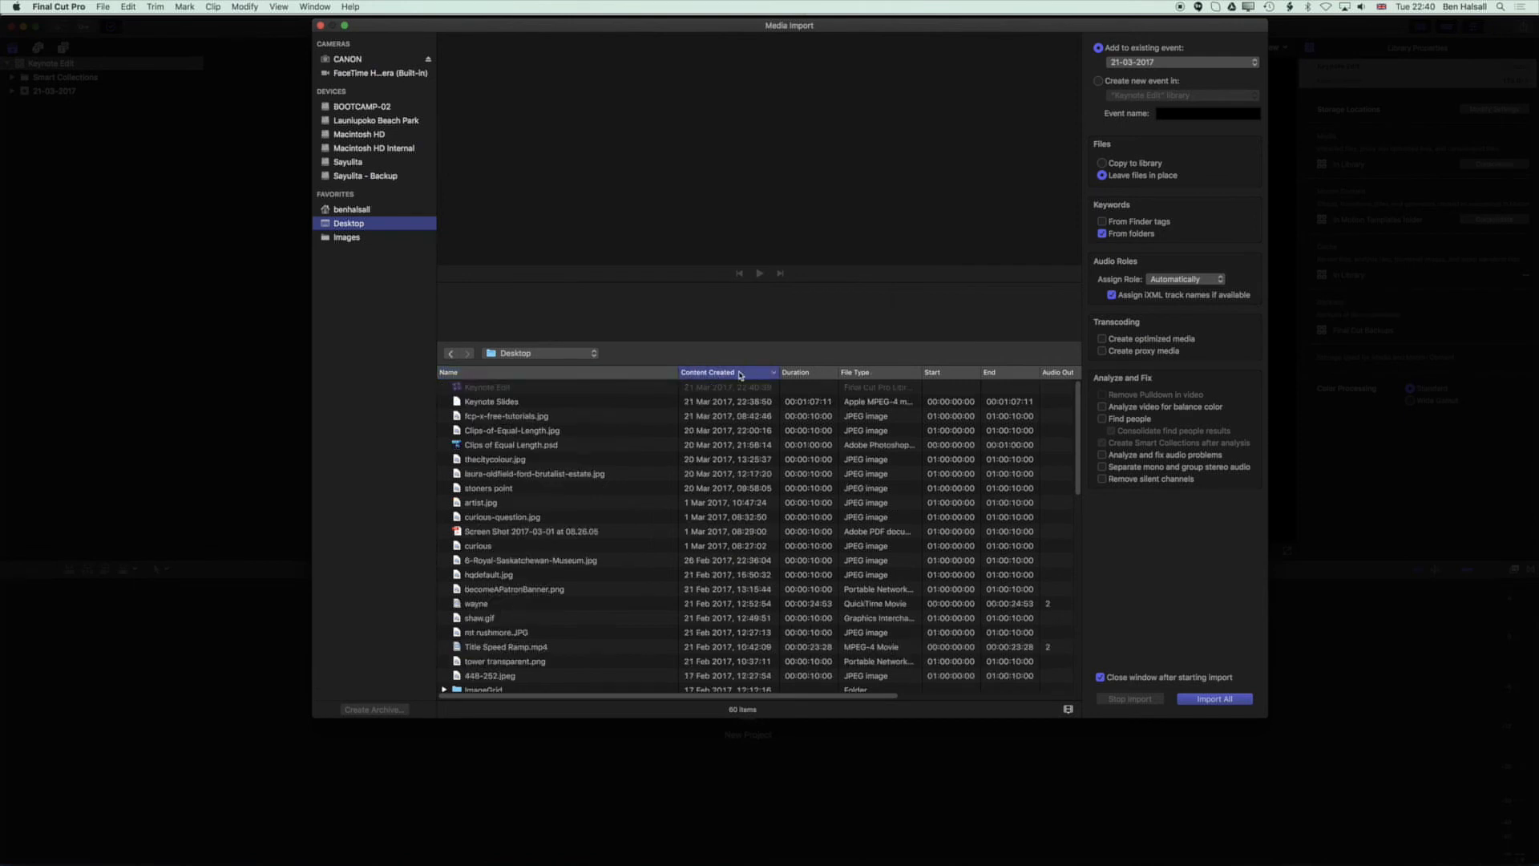
click(492, 404)
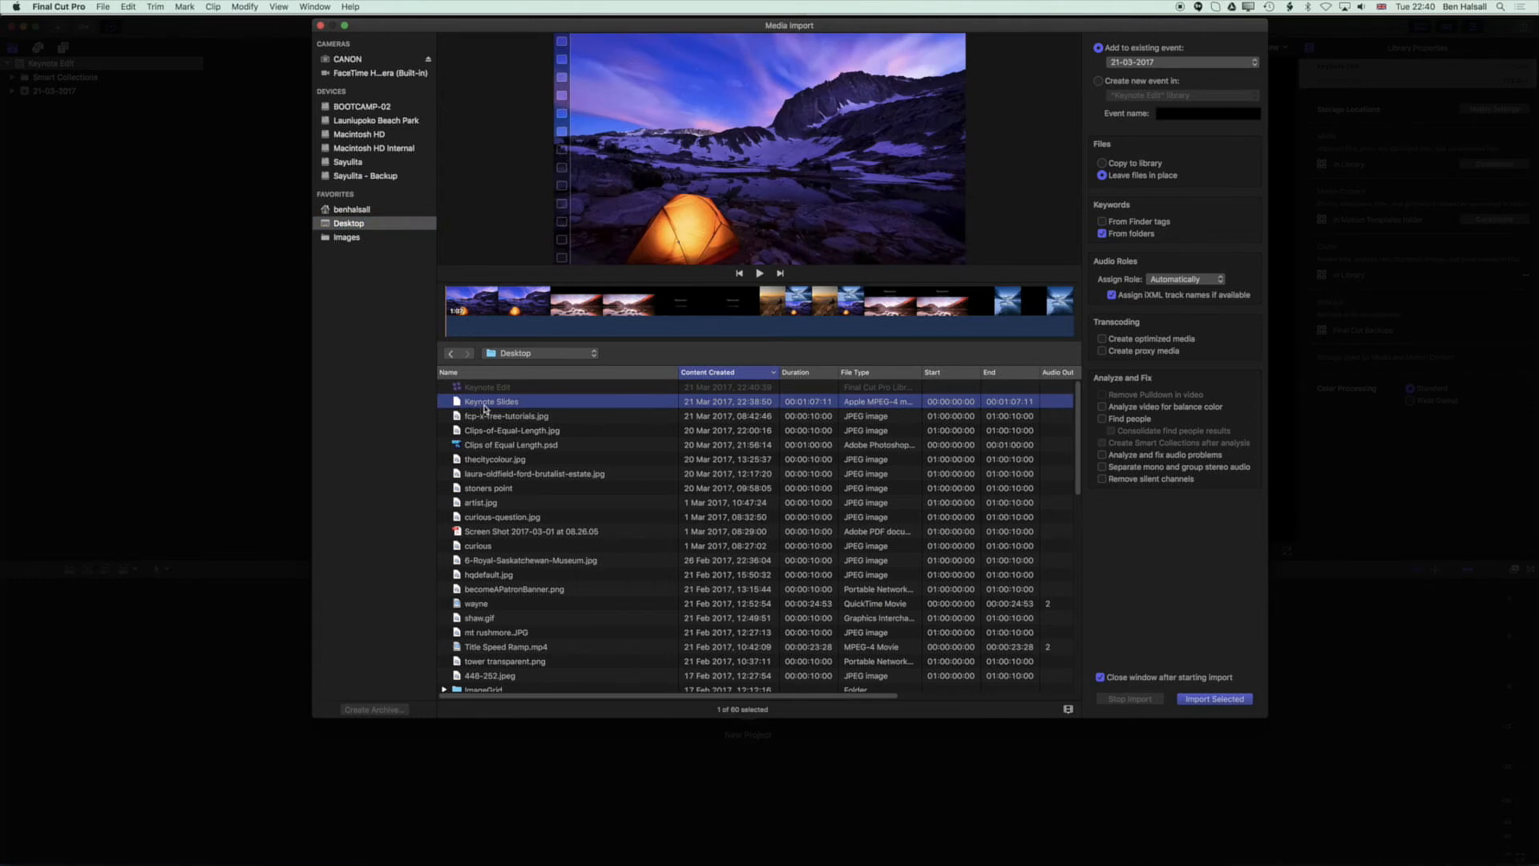
click(1201, 700)
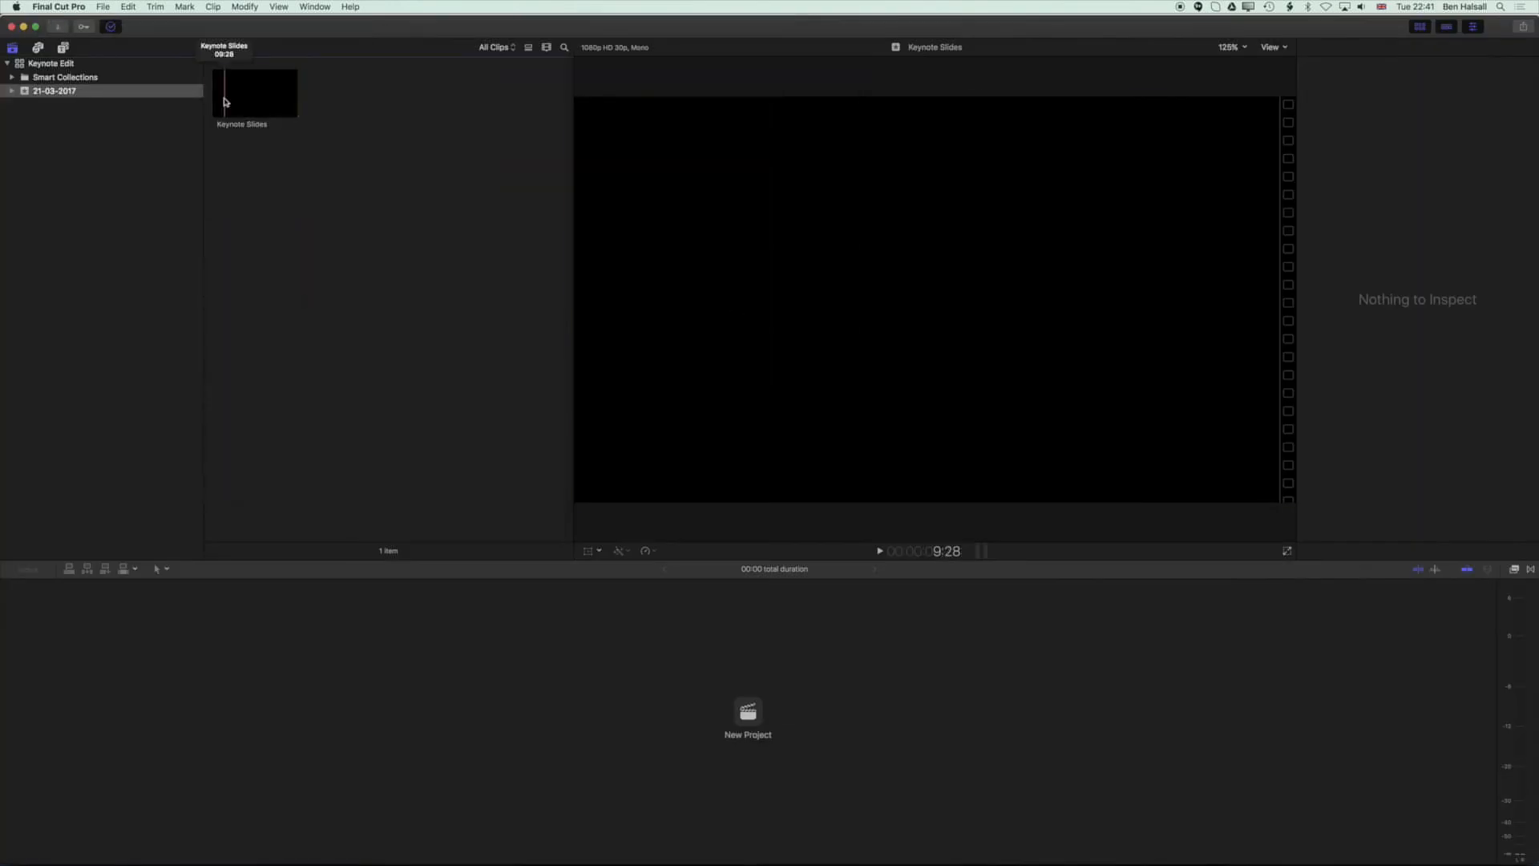
Create a new project named Keynote Edit.
click(227, 101)
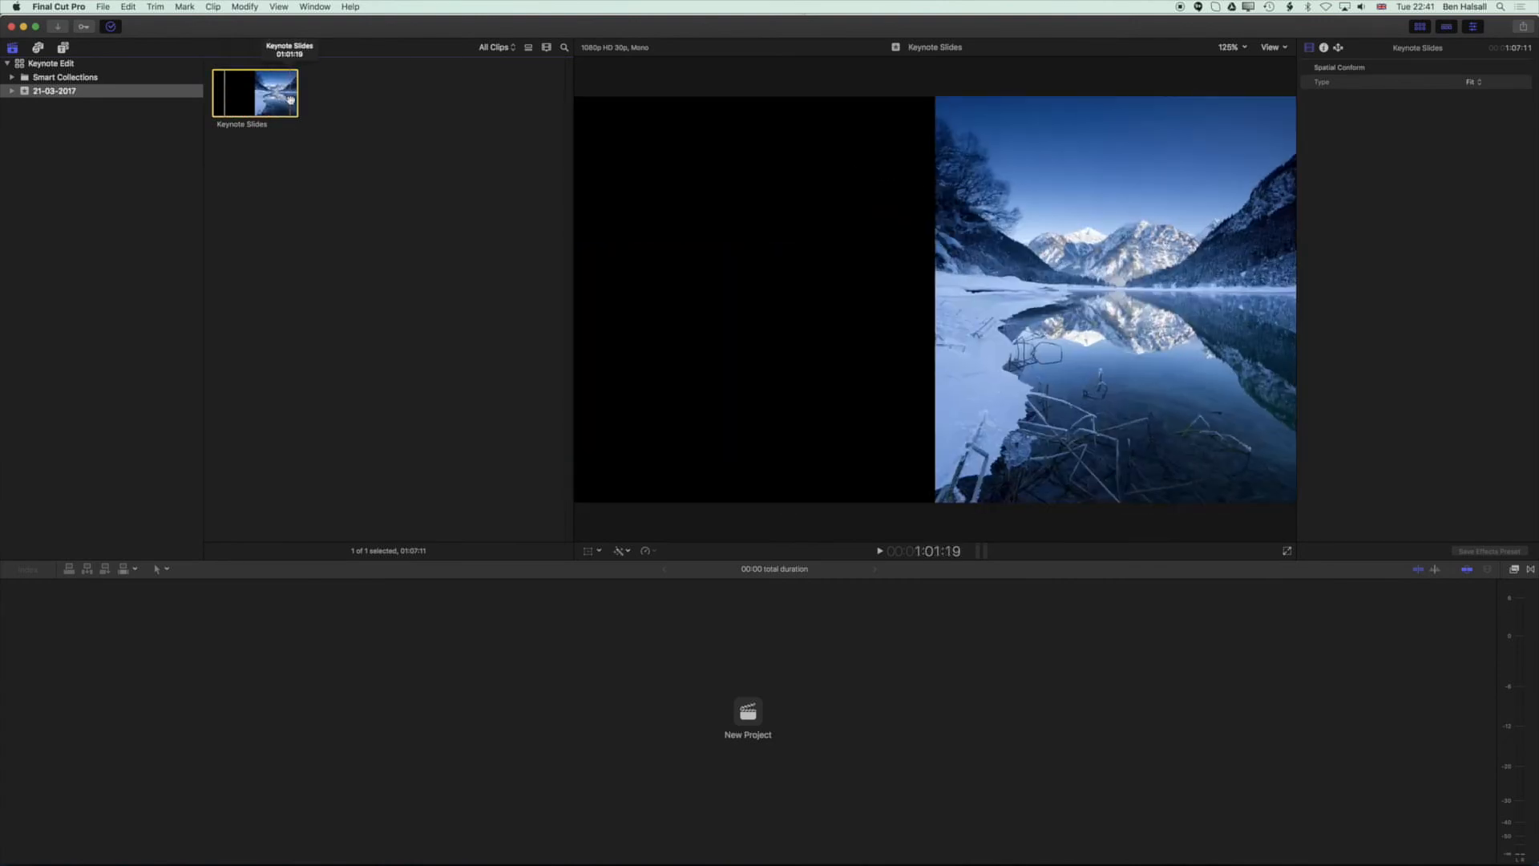
click(748, 720)
text(Keynote Edit)
key(Return)
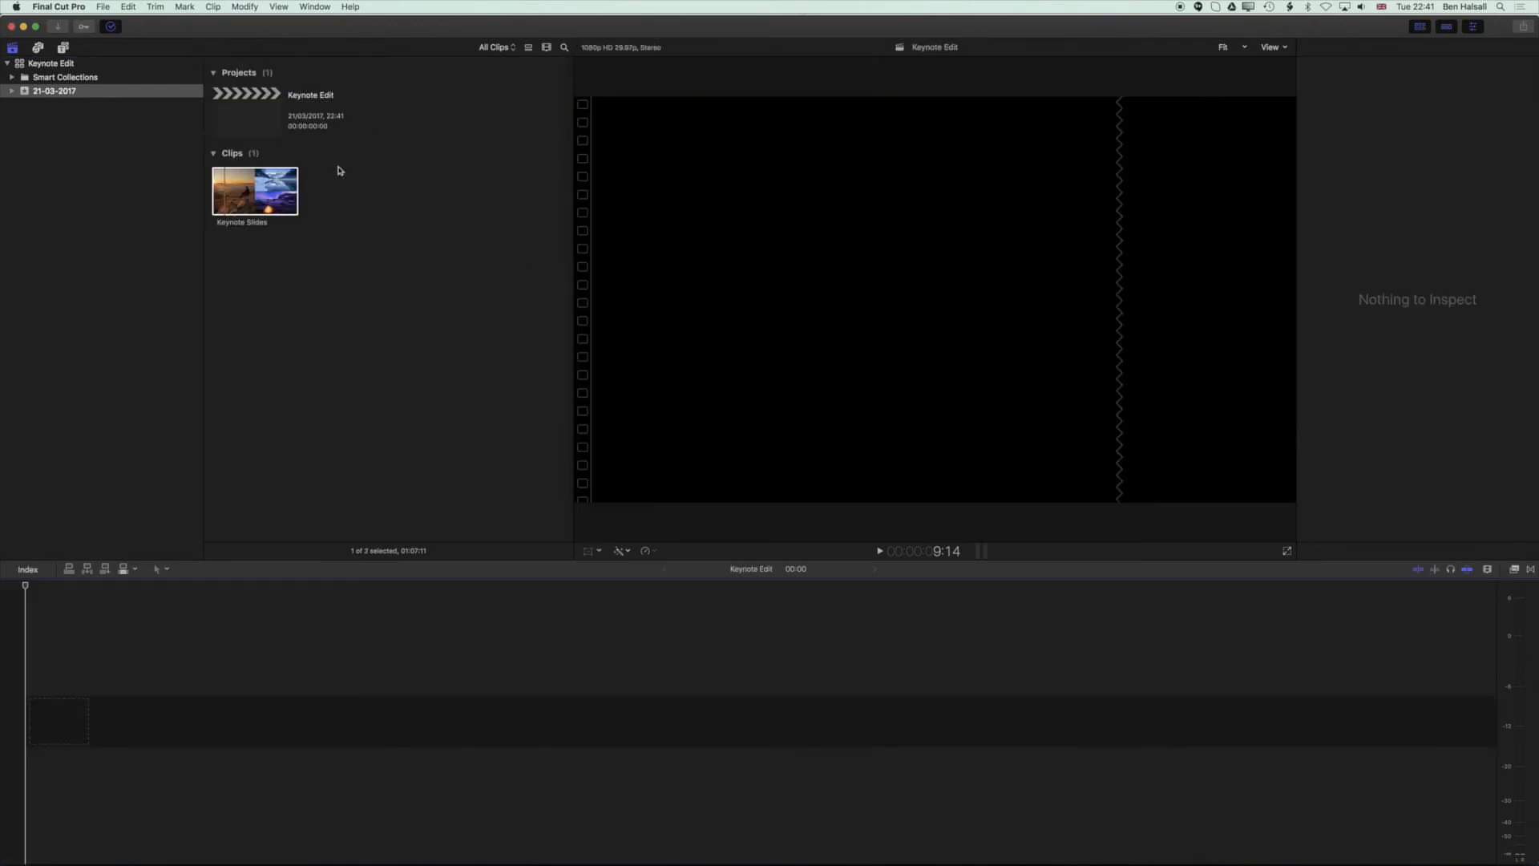
Add the Keynote Slides clip to the project timeline, show the inspector and play the project.
drag(258, 184, 158, 615)
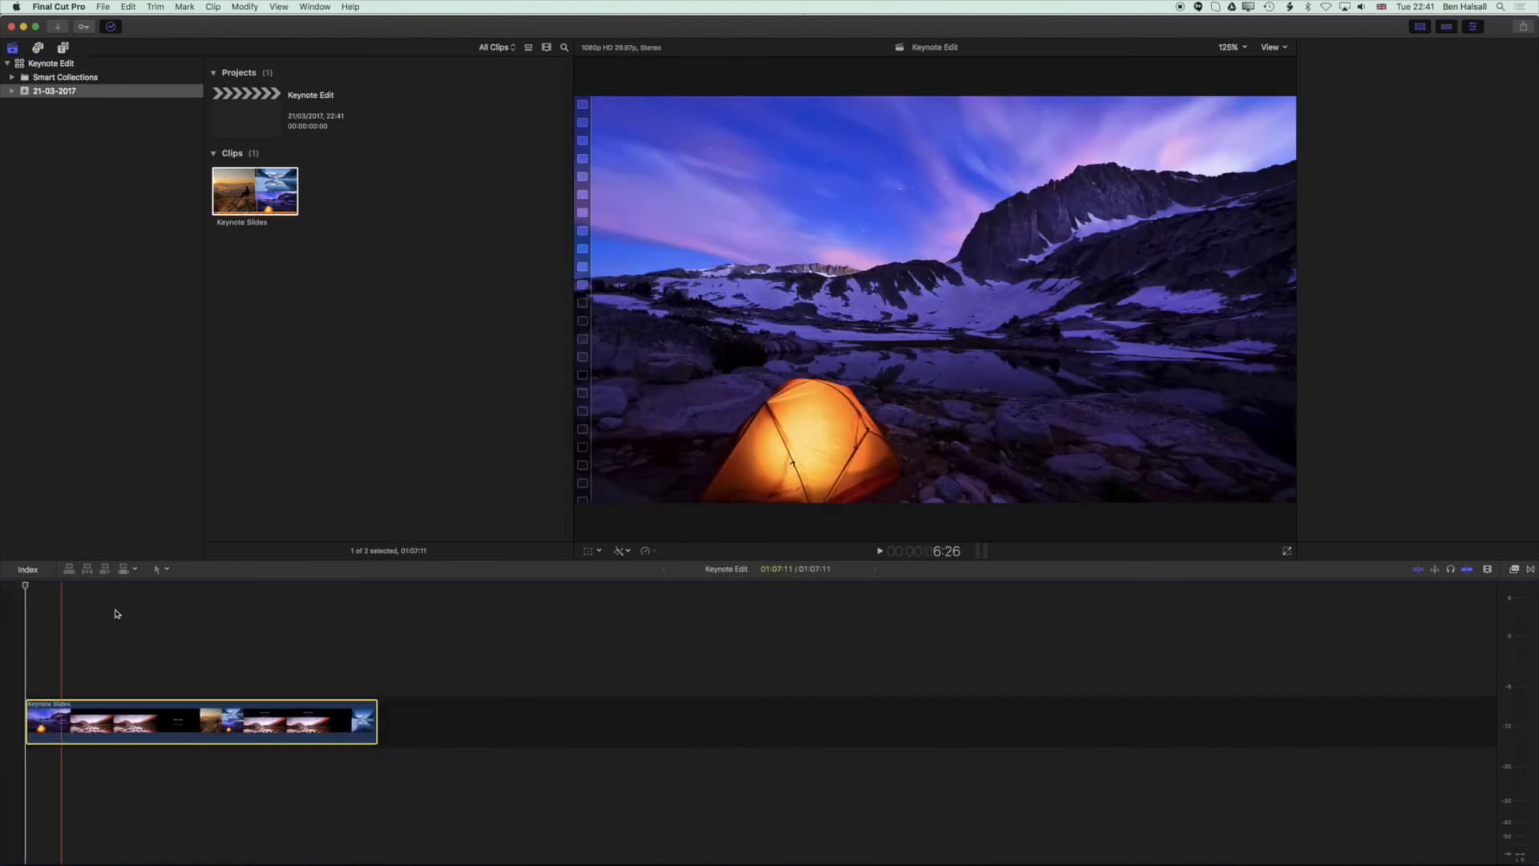
key(super+4)
key(space)
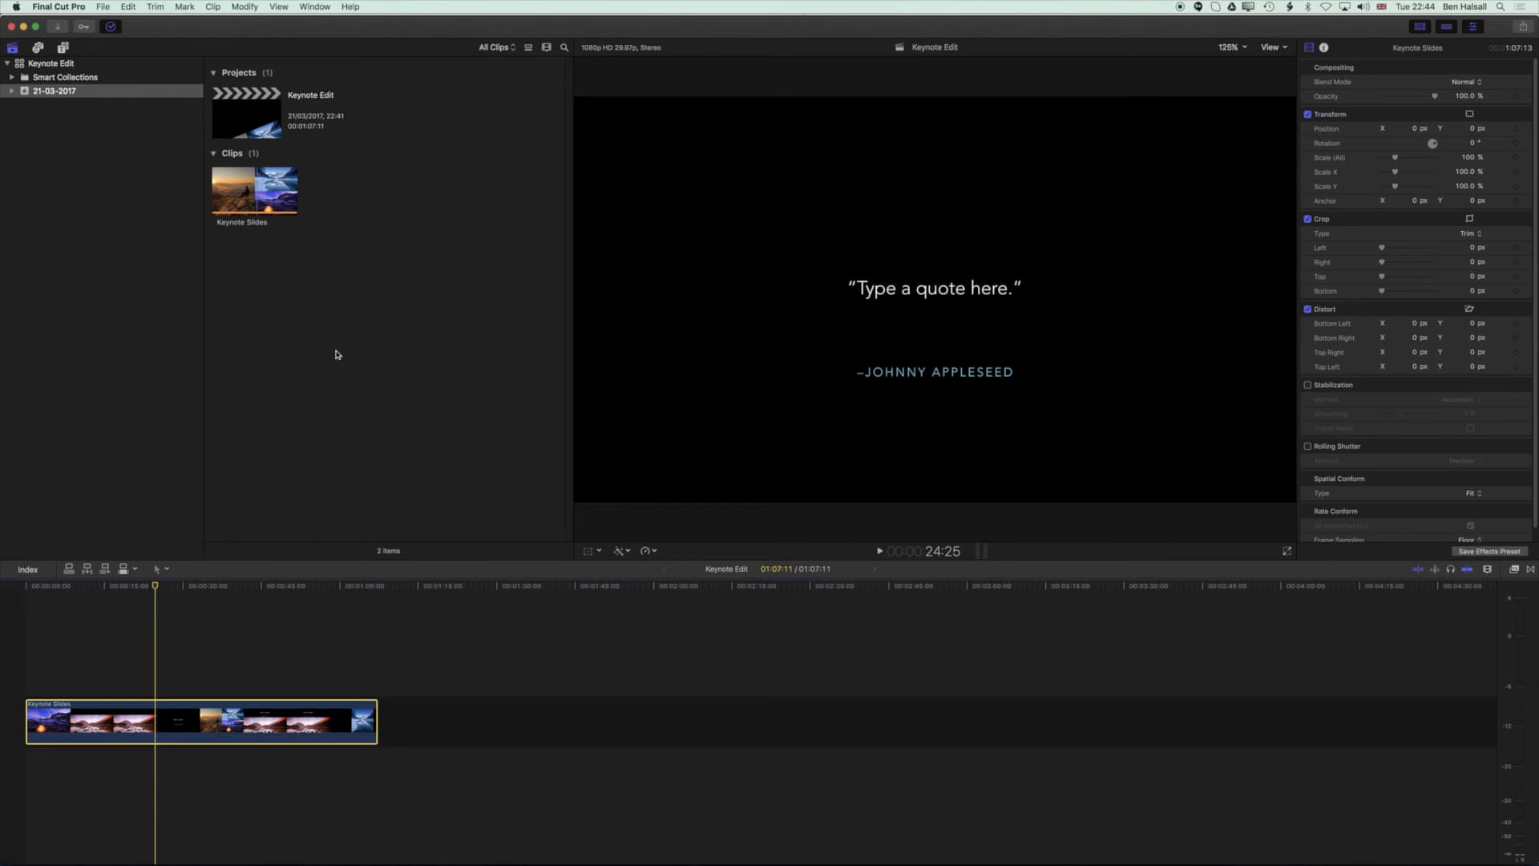
Open Record Voiceover and record two voiceover takes starting near the beginning of the project.
click(315, 7)
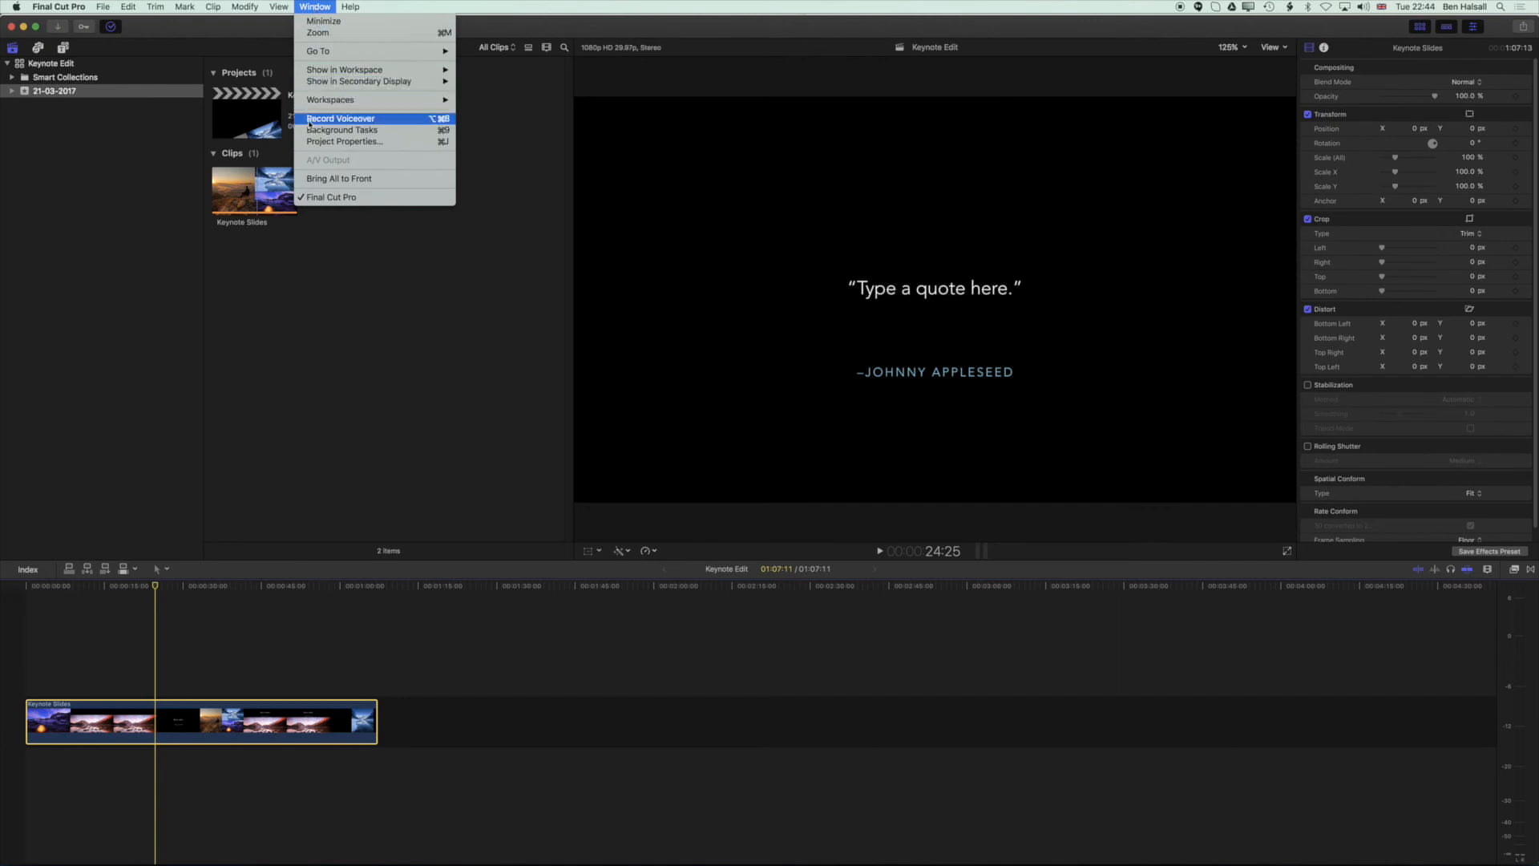
click(311, 121)
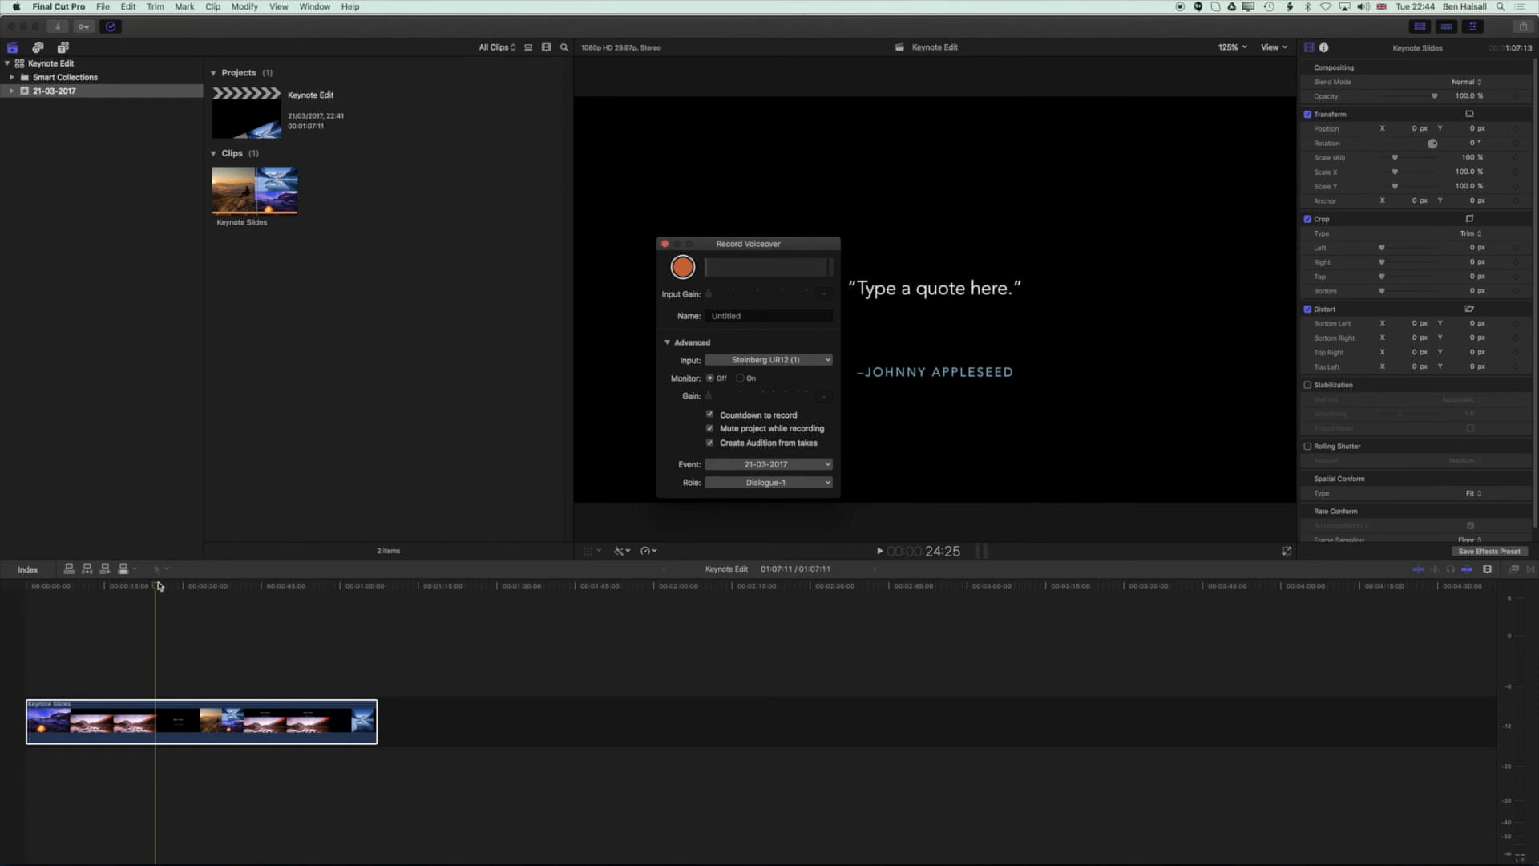
click(73, 589)
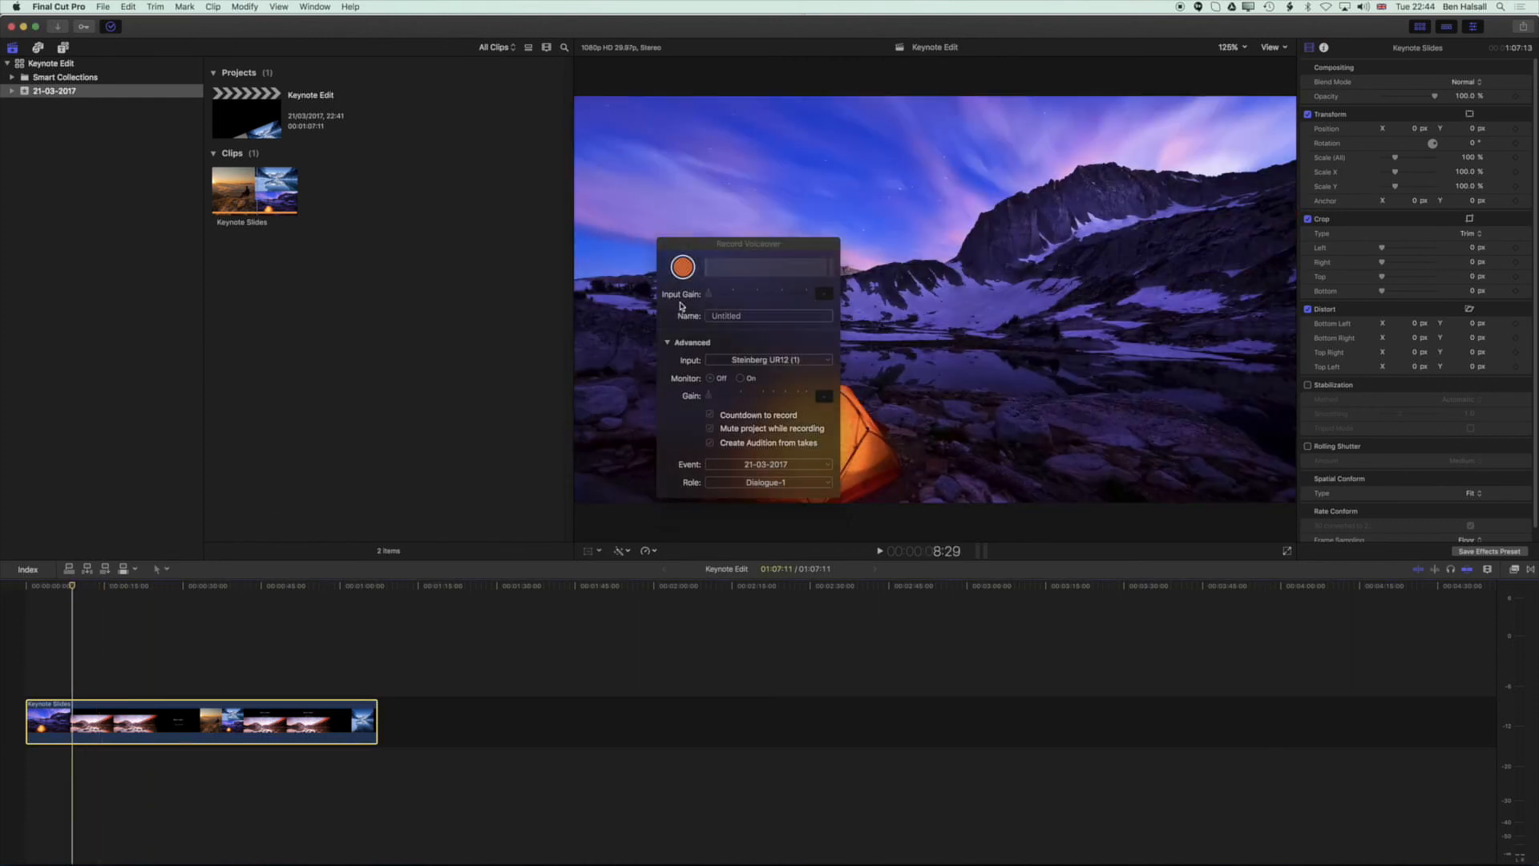
click(683, 267)
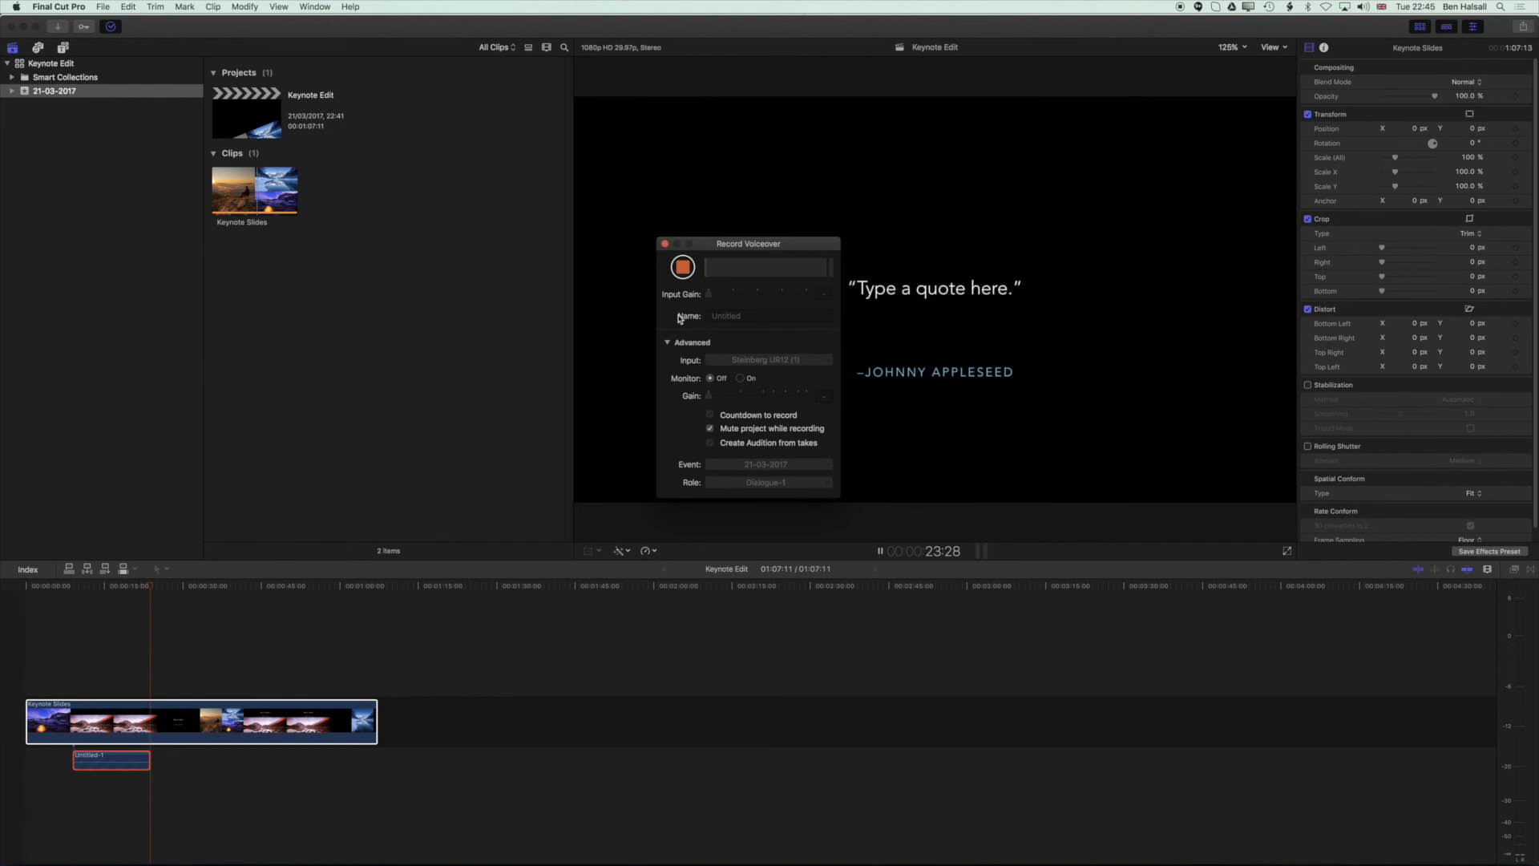
click(683, 269)
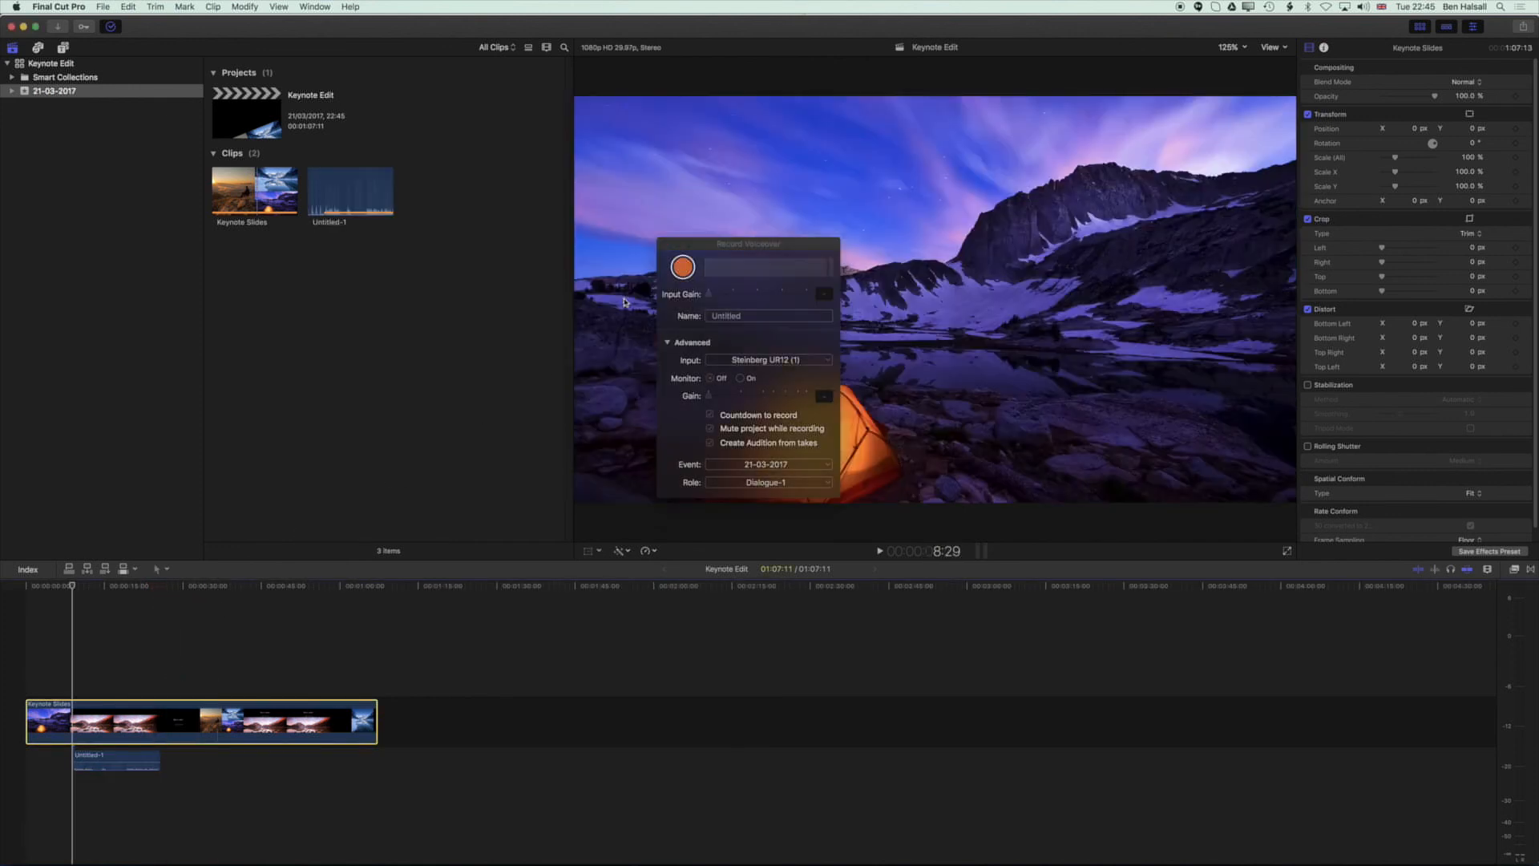
click(683, 268)
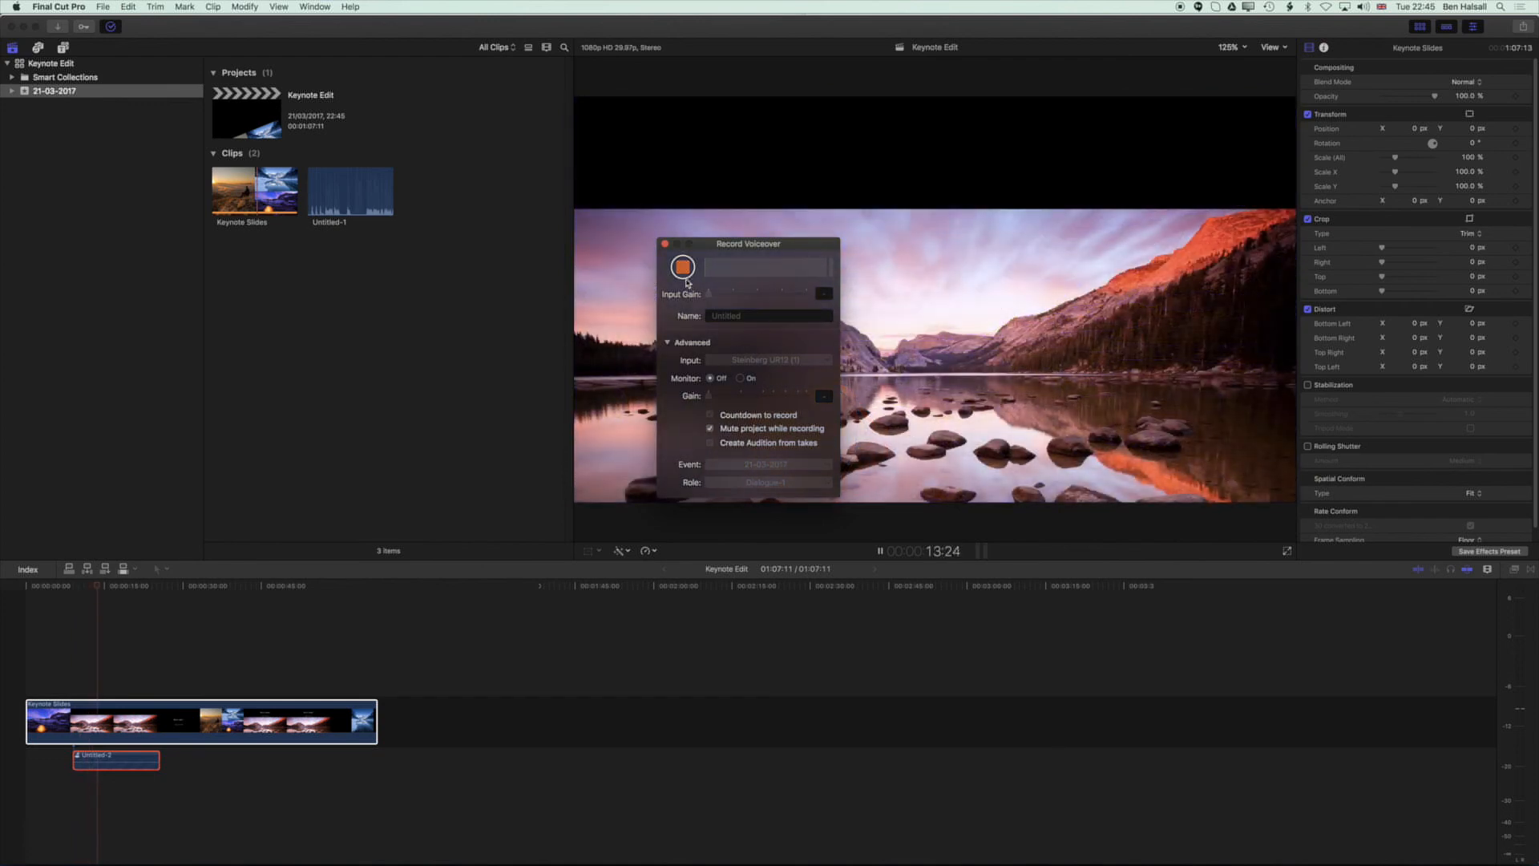
click(683, 268)
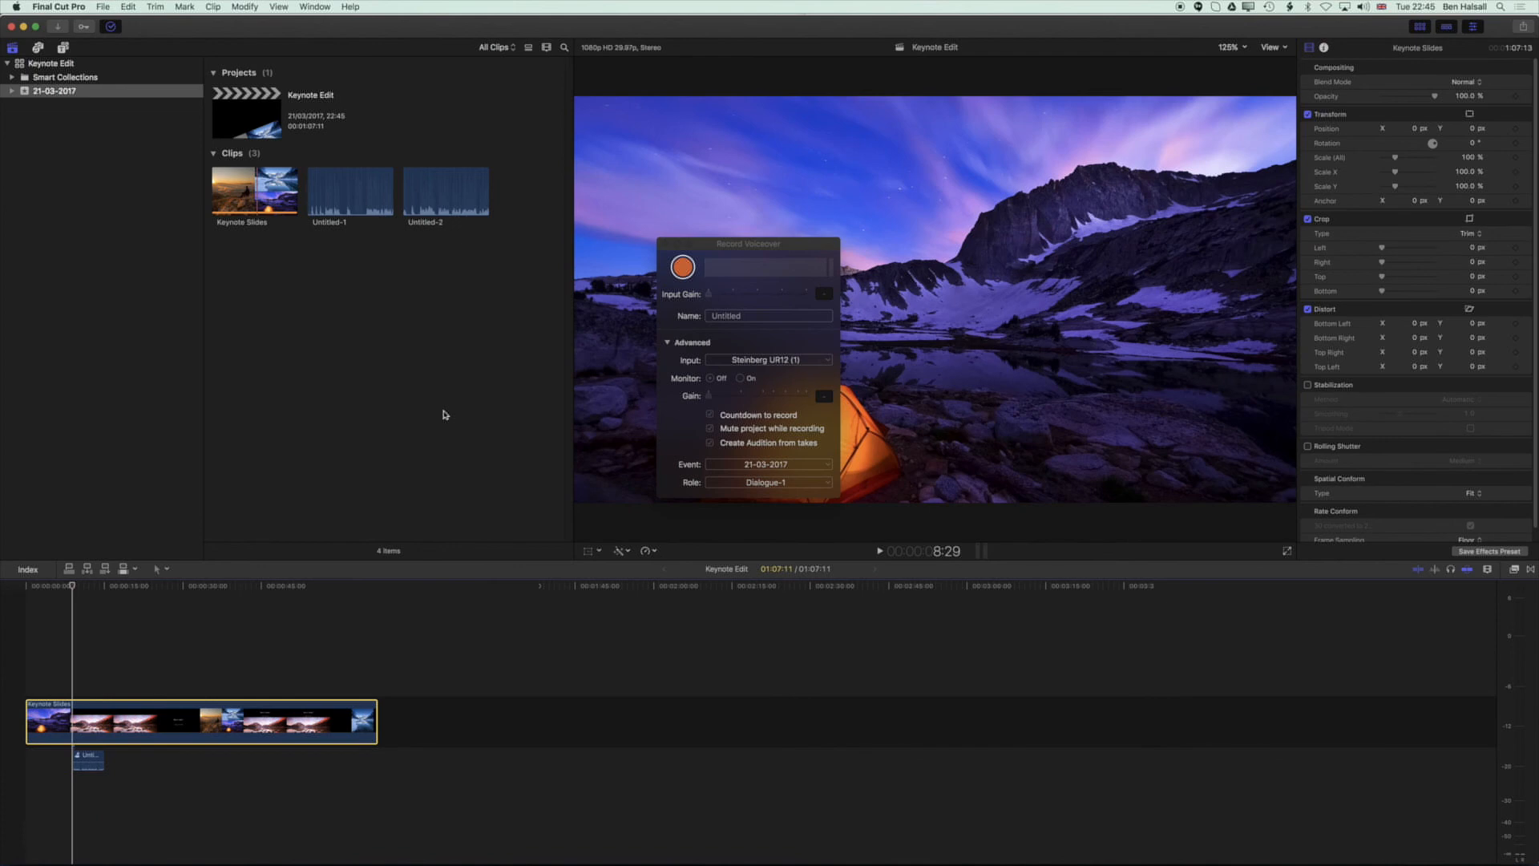
Open the voiceover audition clip and preview each of the two takes.
click(78, 755)
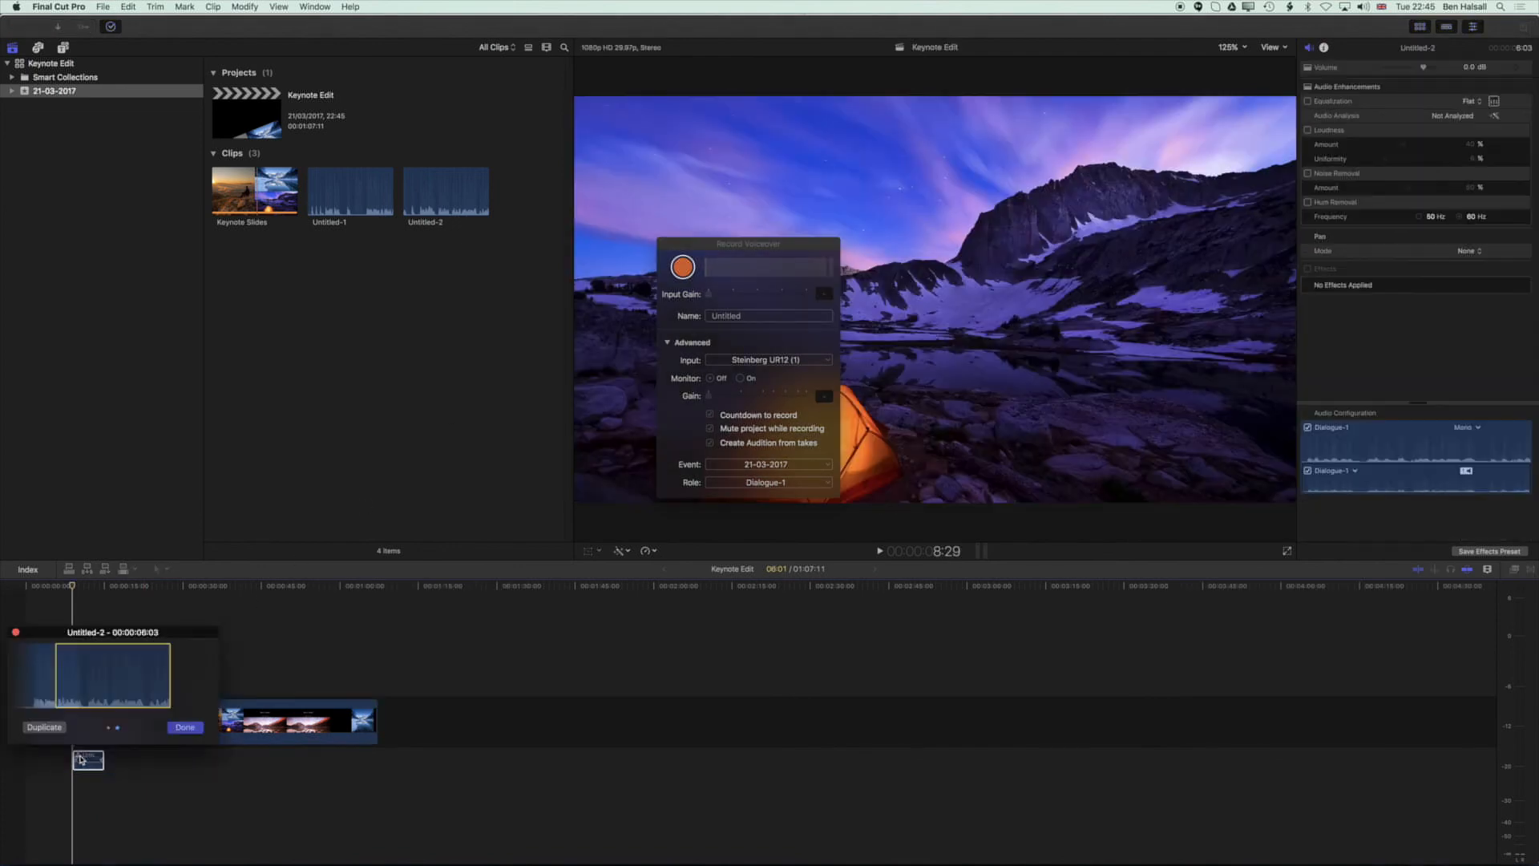
click(32, 692)
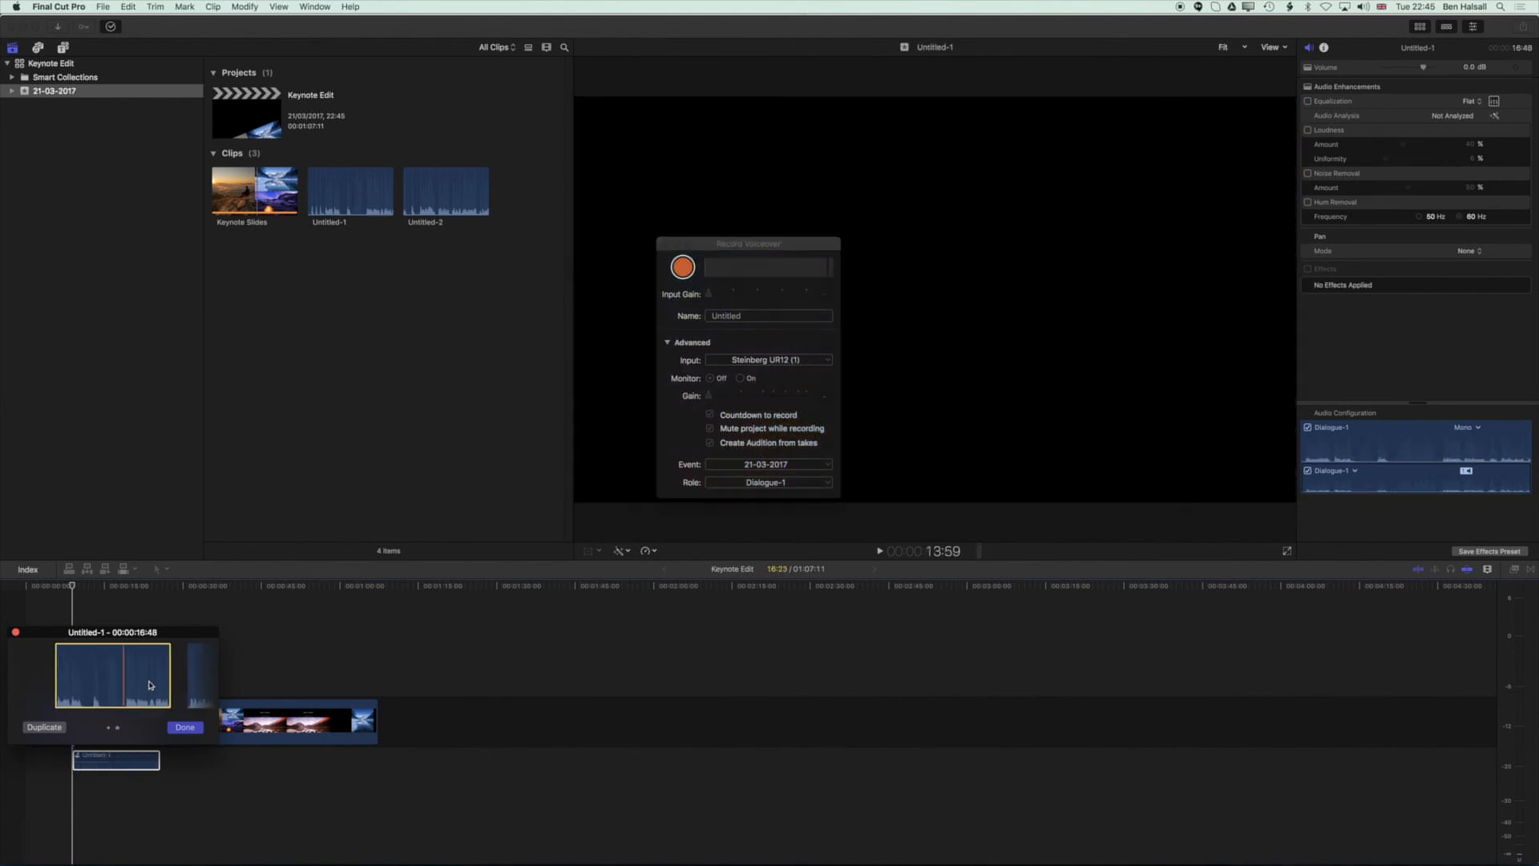
click(197, 675)
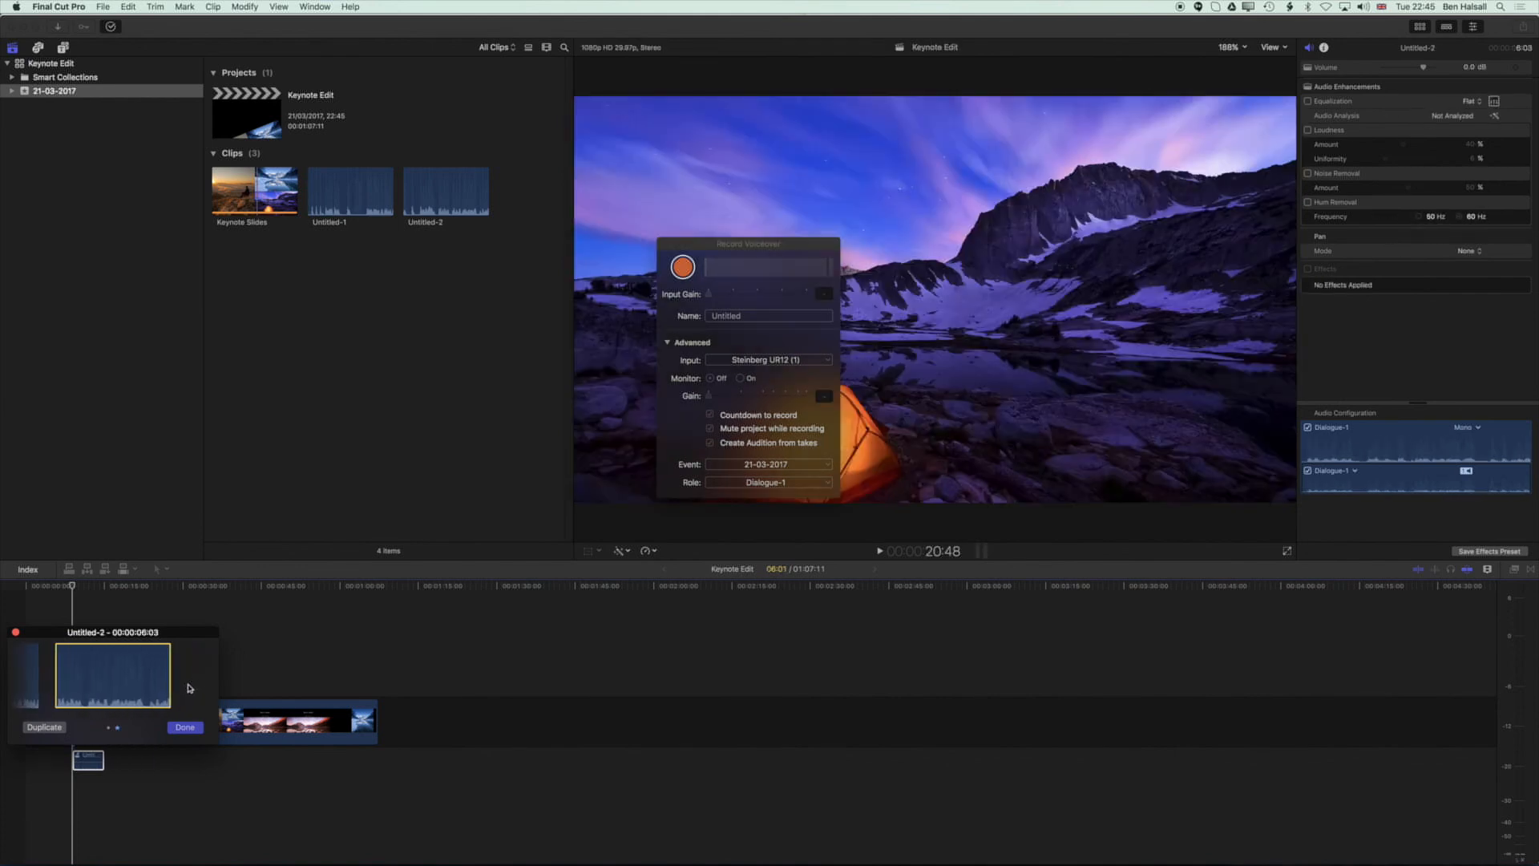